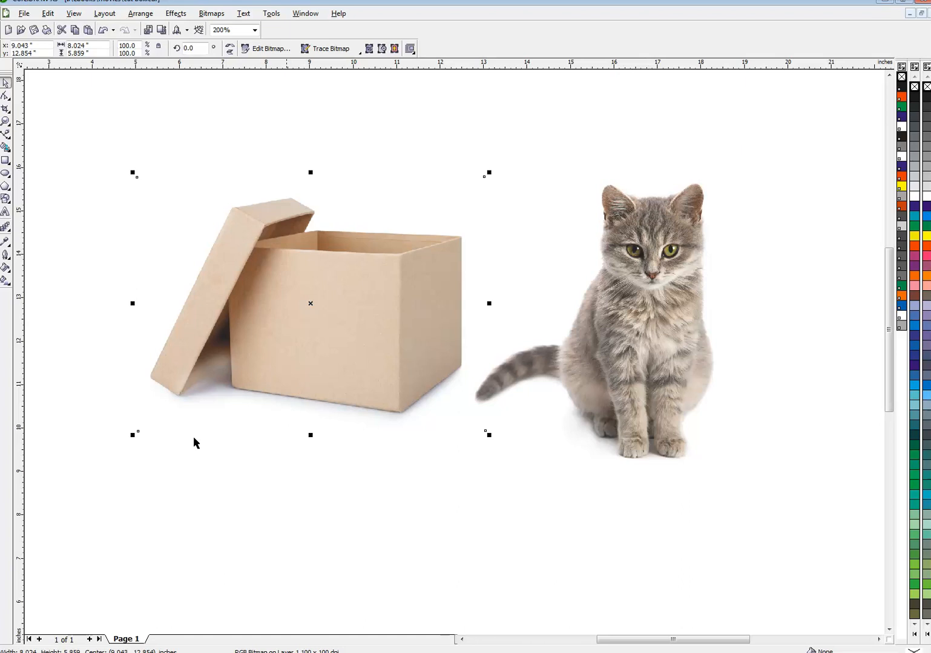
Enlarge the box image to about 106.6% and move the cat image over the box's right part
{"action": "left_click_drag", "start_coordinate": [132, 435], "coordinate": [109, 467]}
{"action": "left_click_drag", "start_coordinate": [299, 311], "coordinate": [307, 315]}
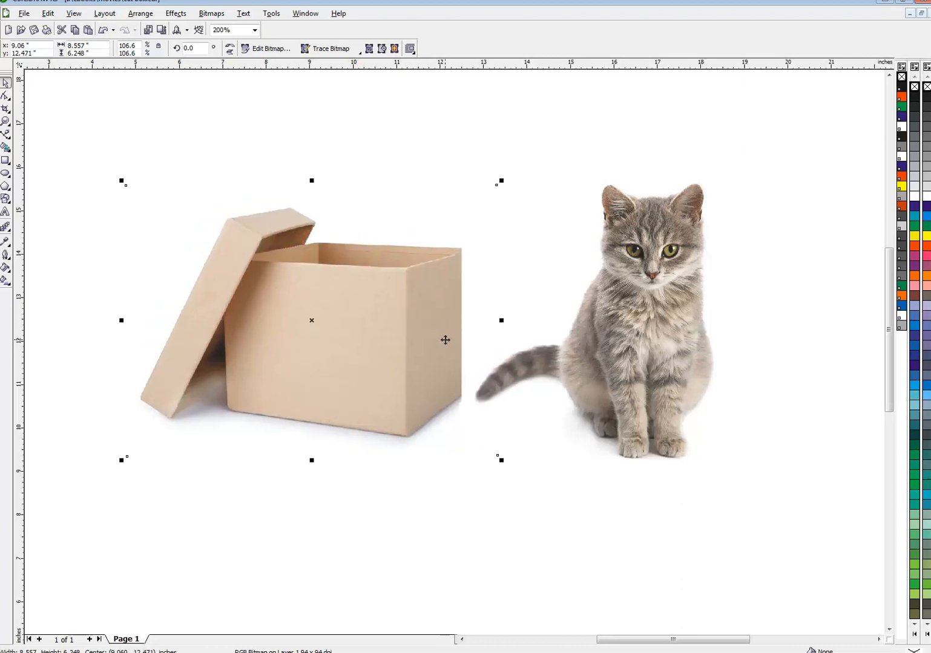
{"action": "left_click", "coordinate": [625, 315]}
{"action": "left_click_drag", "start_coordinate": [607, 307], "coordinate": [519, 306]}
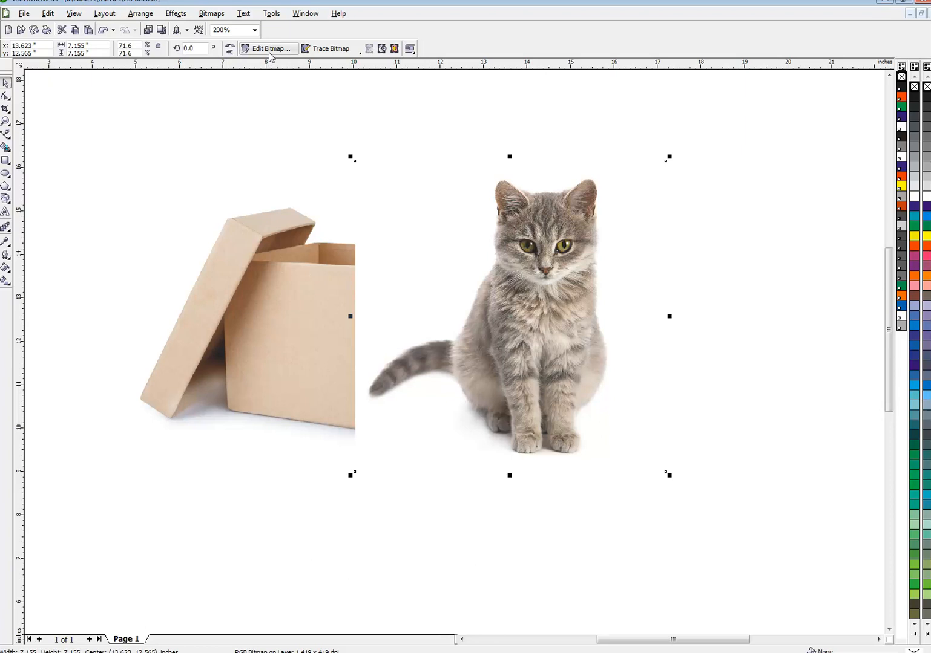
Convert the cat image to a 100 dpi RGB Color (24-bit) bitmap with anti-aliasing and a transparent background
{"action": "left_click", "coordinate": [218, 17]}
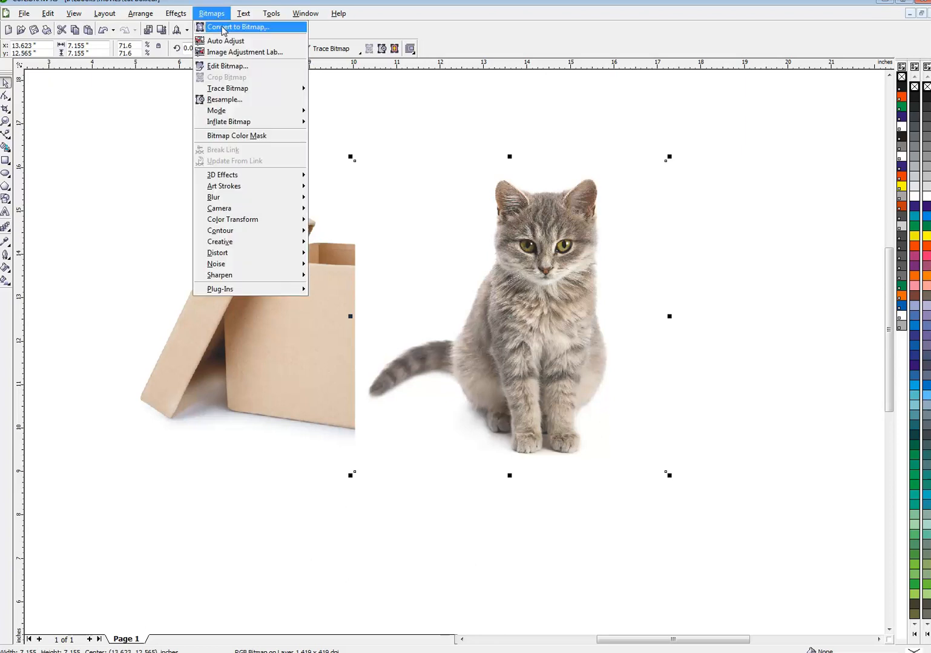
{"action": "left_click", "coordinate": [222, 27]}
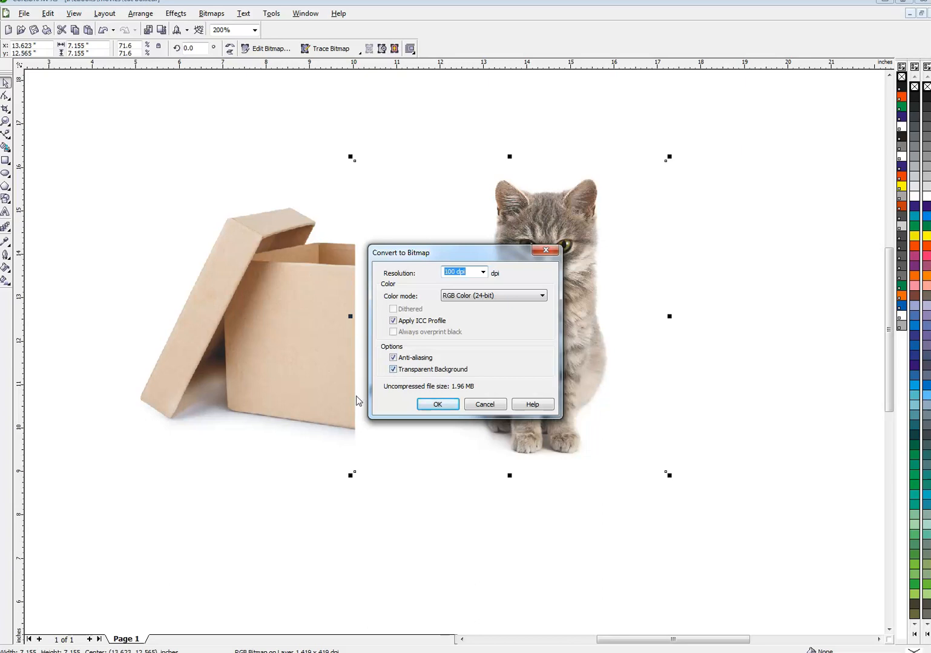
{"action": "left_click", "coordinate": [437, 405]}
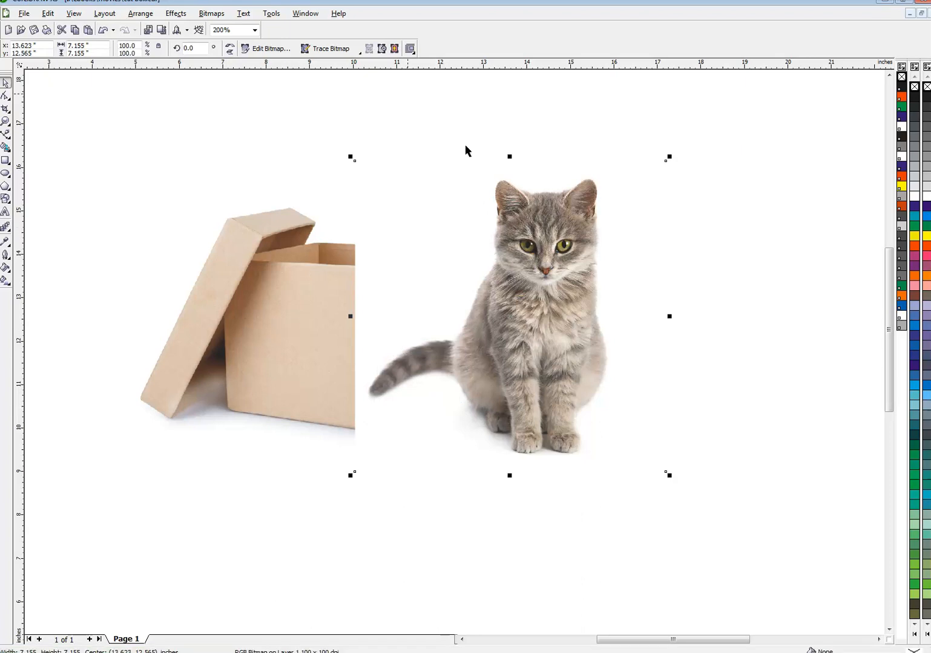
Reselect the cat bitmap and open it for editing in Corel PHOTO-PAINT
{"action": "left_click", "coordinate": [310, 110]}
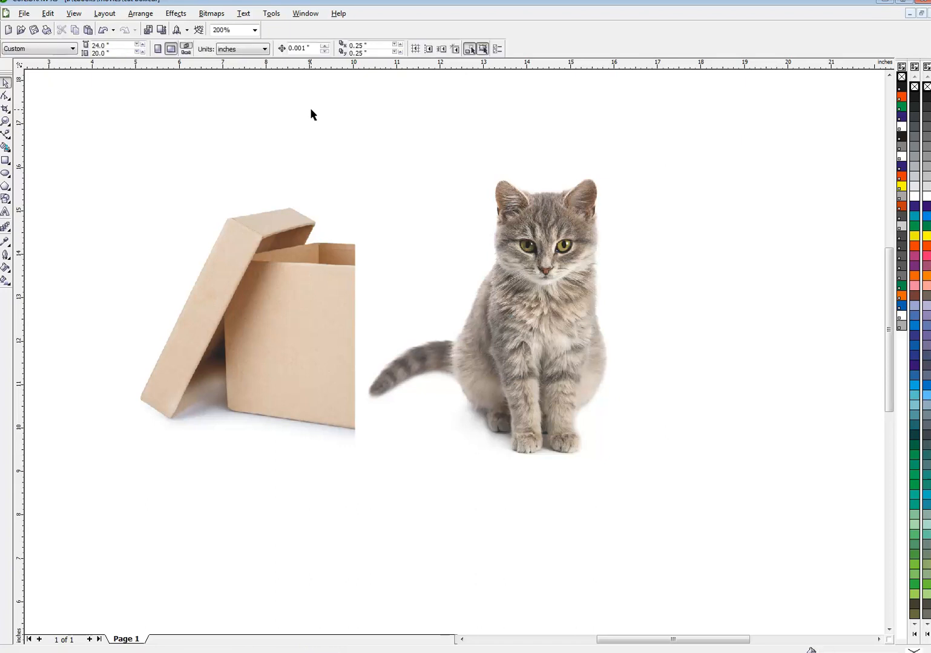
{"action": "left_click", "coordinate": [518, 299]}
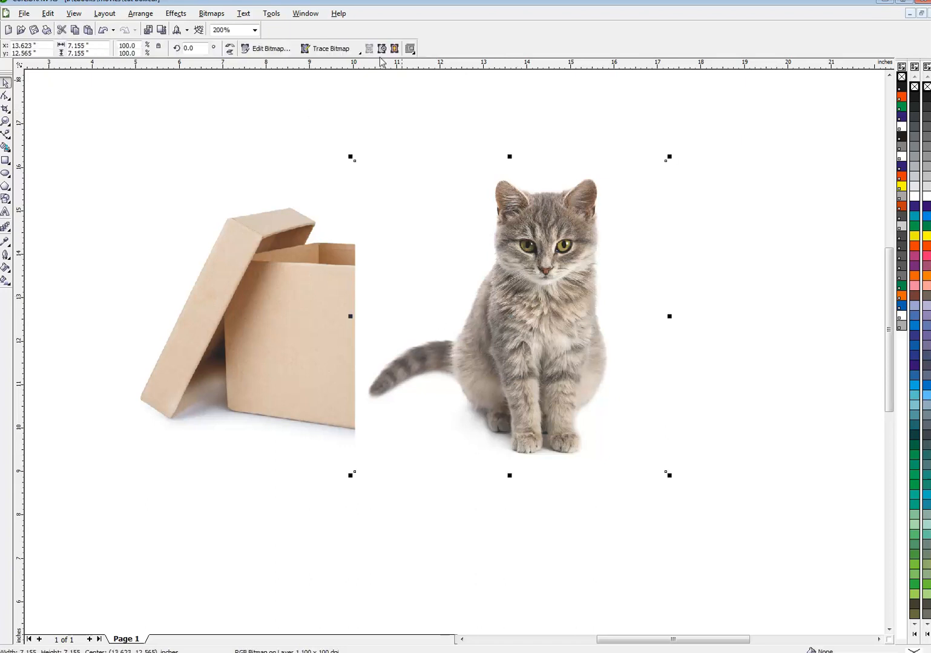
{"action": "left_click", "coordinate": [280, 48]}
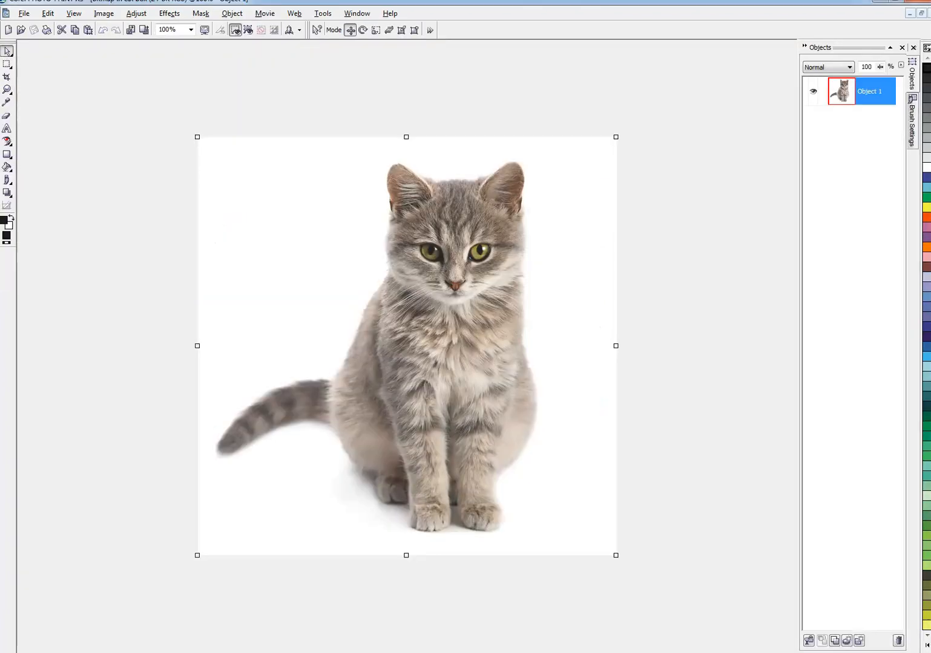
Select the white background around the cat with the Magic Wand mask at tolerance 12 and cut it out
{"action": "left_click", "coordinate": [12, 69]}
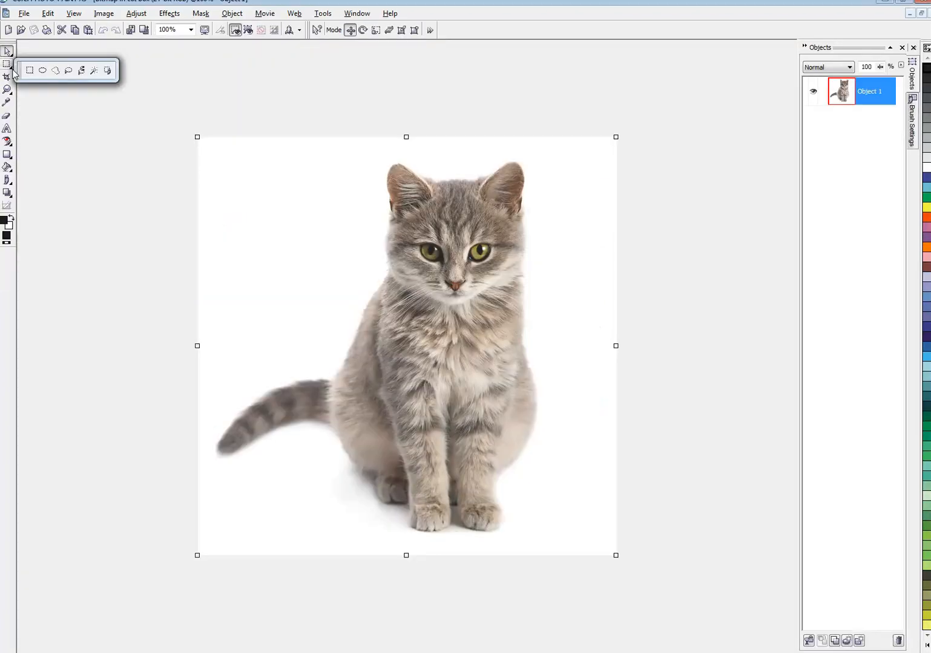
{"action": "left_click", "coordinate": [92, 73]}
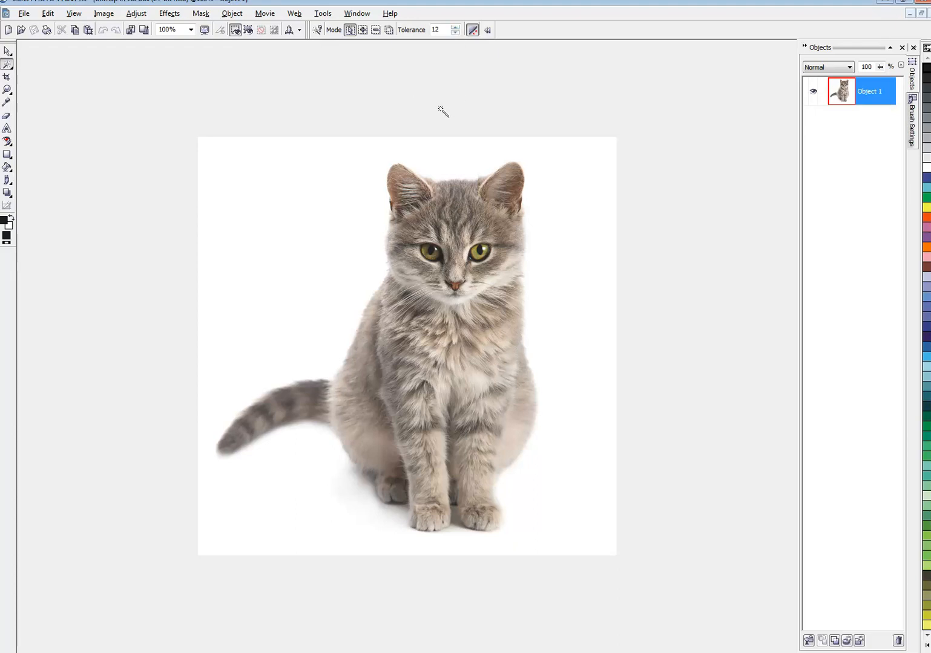
{"action": "left_click", "coordinate": [328, 181]}
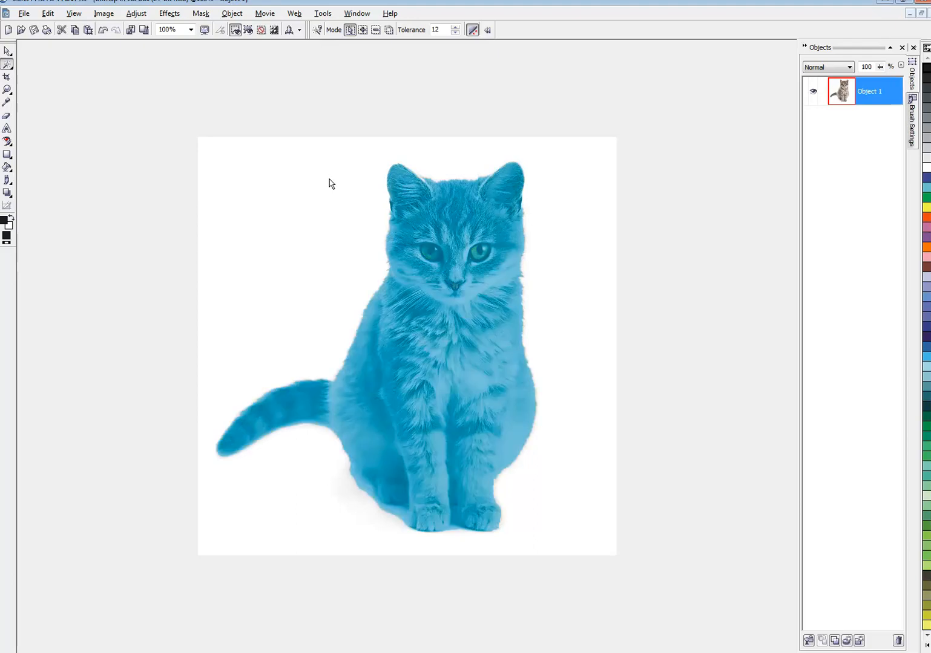
{"action": "key", "text": "ctrl+KP_Subtract"}
{"action": "left_click", "coordinate": [329, 180]}
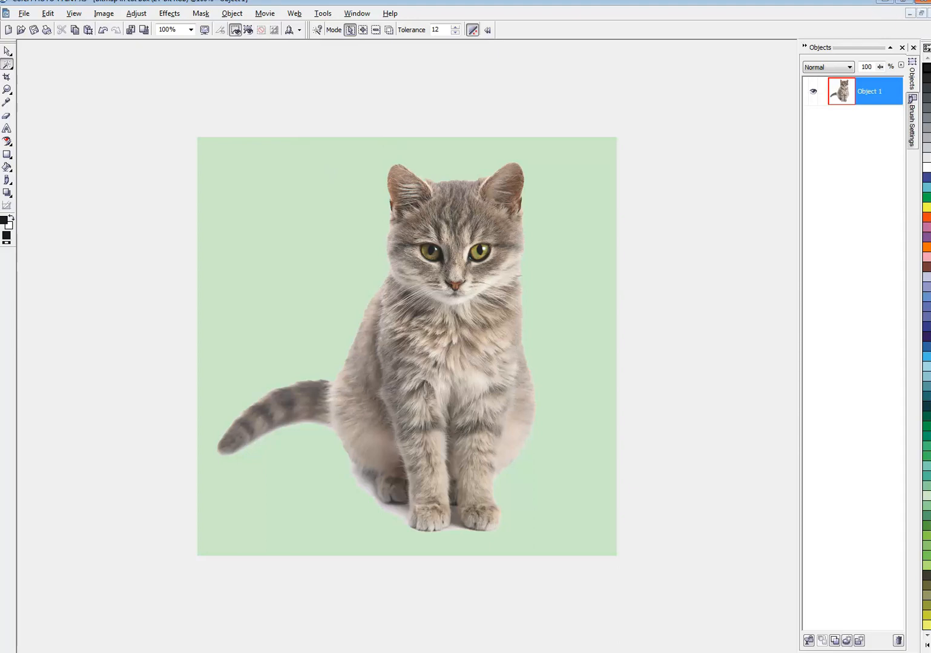
Close Corel PHOTO-PAINT without keeping the clipboard contents, saving the cat bitmap's changes back to CorelDRAW
{"action": "left_click", "coordinate": [924, 1]}
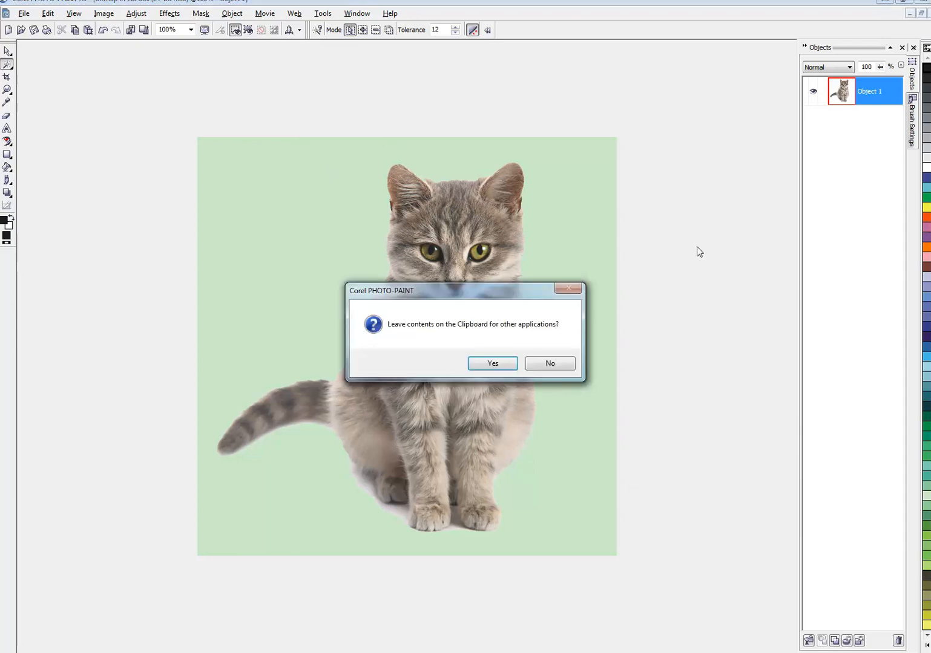
{"action": "left_click", "coordinate": [565, 363]}
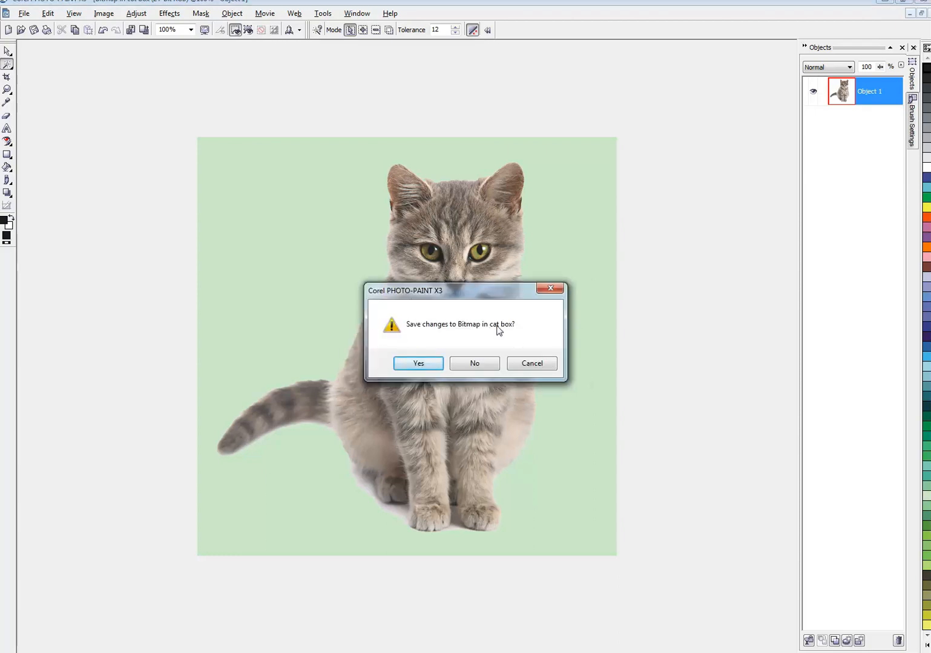
{"action": "left_click", "coordinate": [431, 362]}
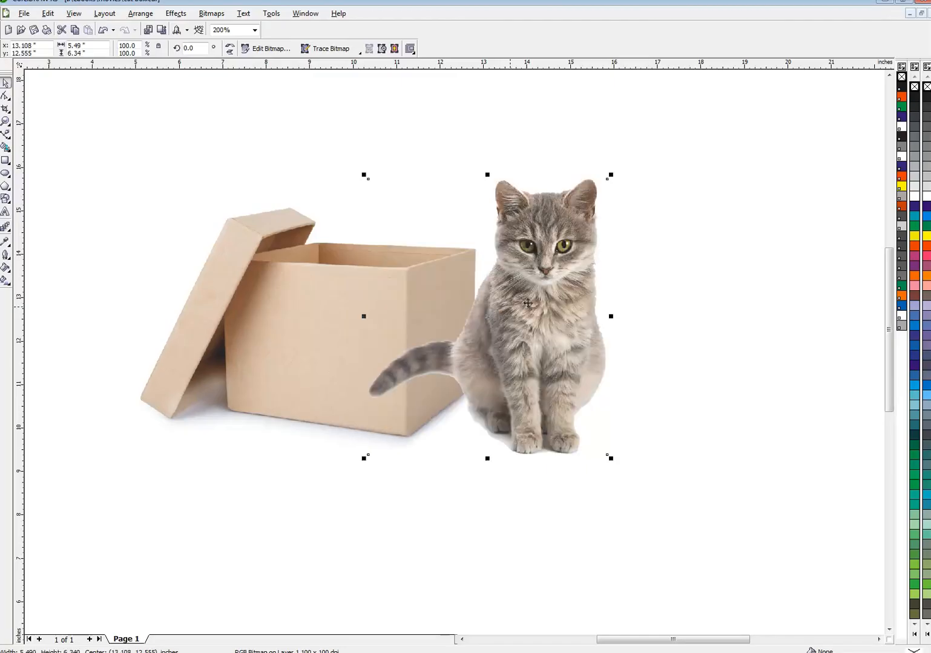
Crop the cat's tail and lower body with the Shape tool and place the cropped cat over the box opening
{"action": "left_click_drag", "start_coordinate": [527, 304], "coordinate": [459, 308]}
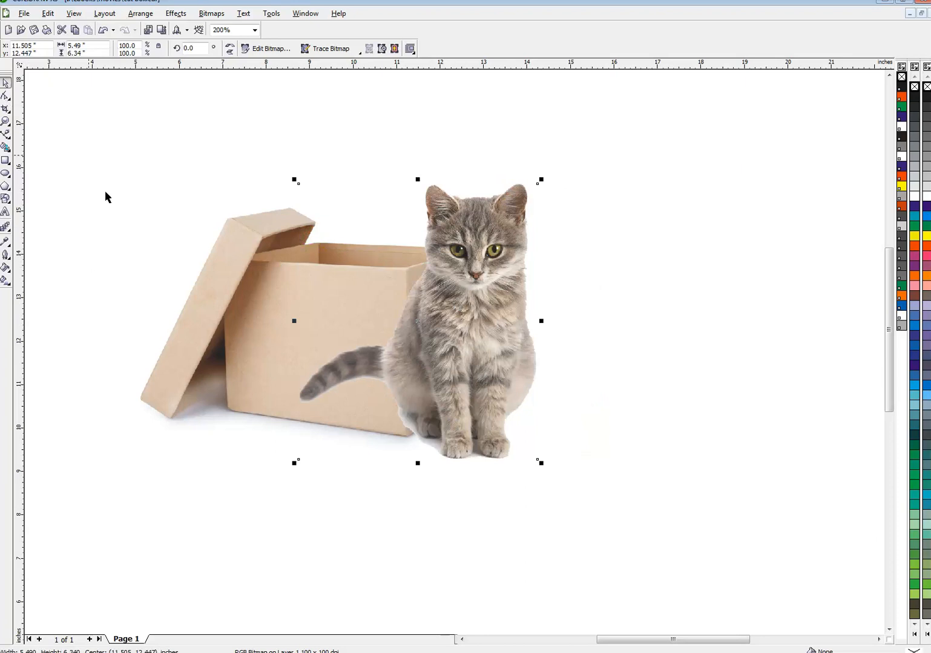
{"action": "left_click", "coordinate": [6, 96]}
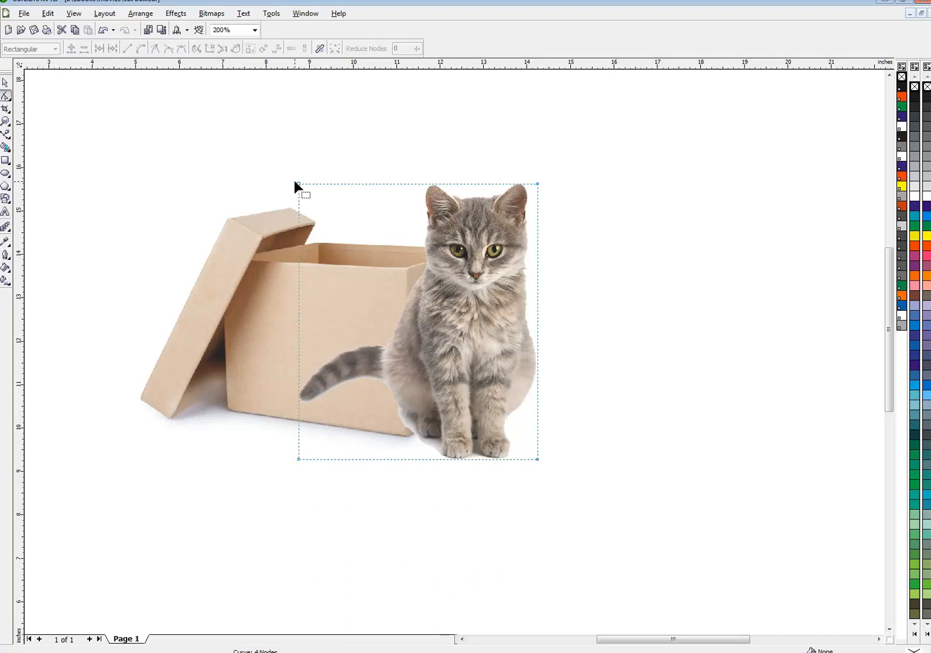
{"action": "left_click_drag", "start_coordinate": [297, 183], "coordinate": [379, 184]}
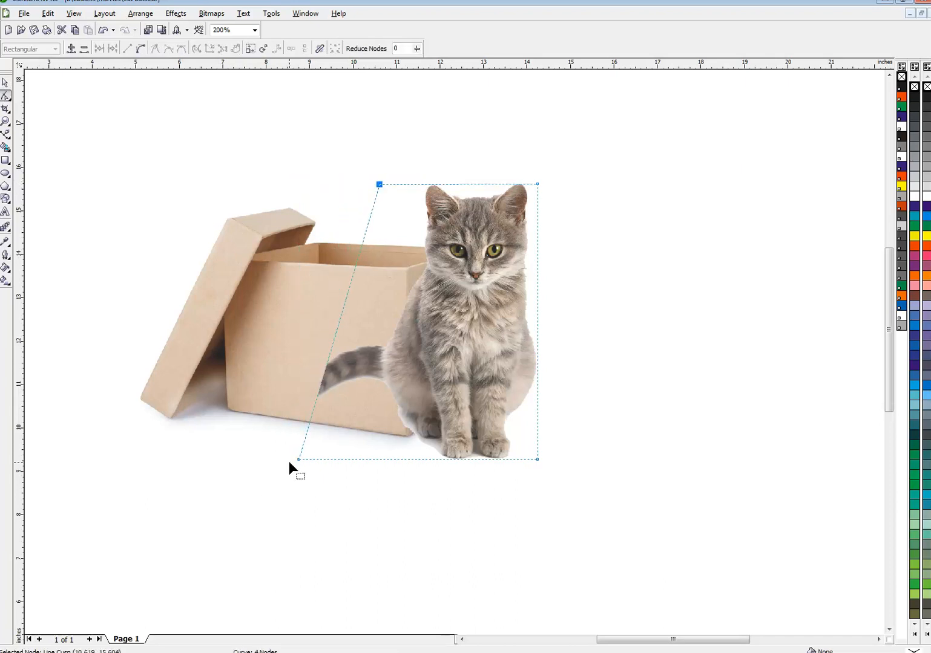
{"action": "left_click_drag", "start_coordinate": [298, 459], "coordinate": [542, 369]}
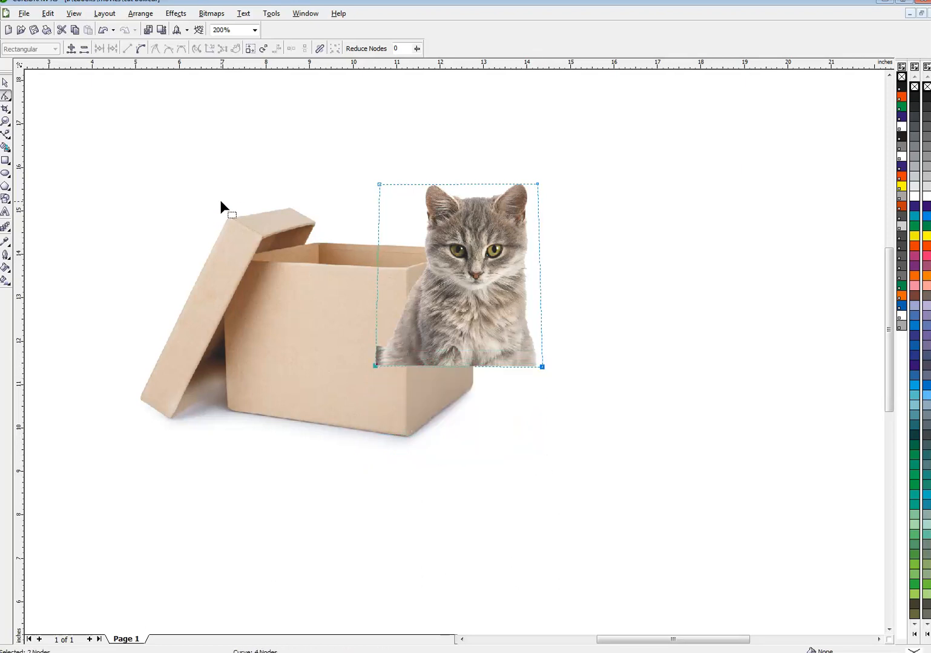
{"action": "left_click", "coordinate": [5, 83]}
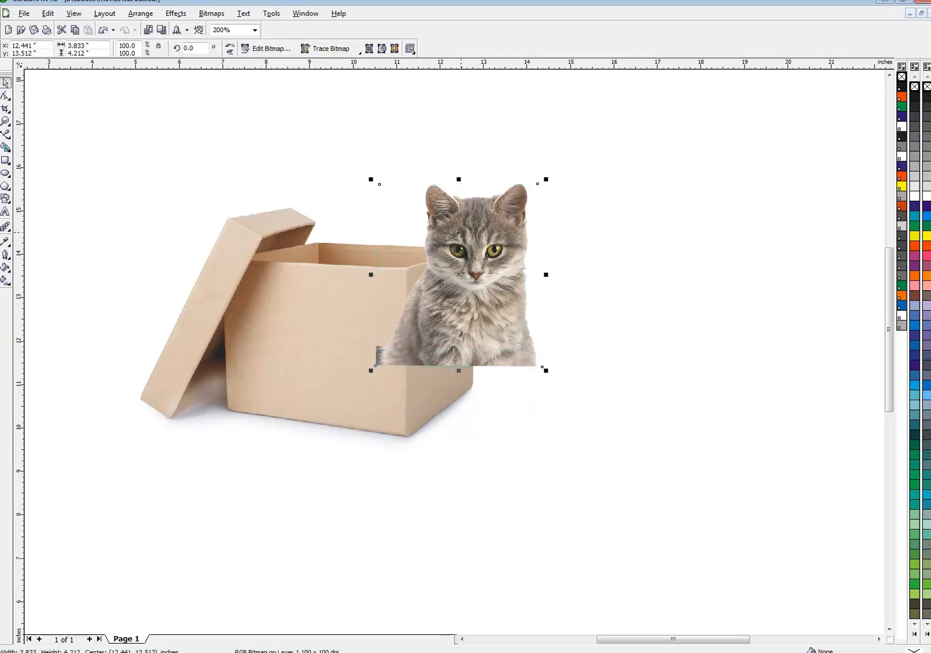
{"action": "left_click_drag", "start_coordinate": [494, 249], "coordinate": [389, 217]}
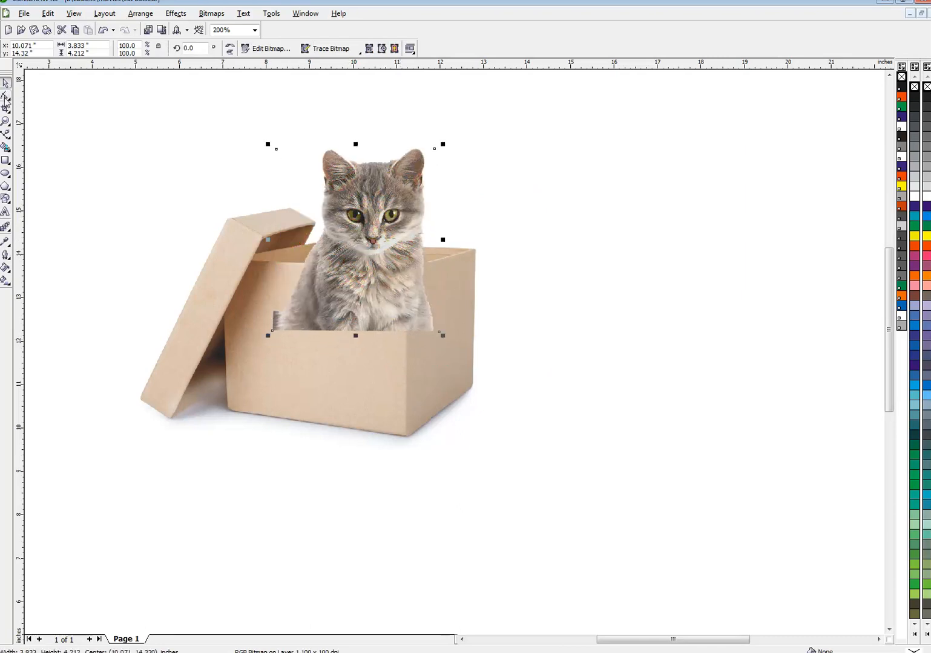
Add nodes to the cat image's outline at rim height and reshape its lower edge to follow the box's front rim
{"action": "left_click", "coordinate": [5, 97]}
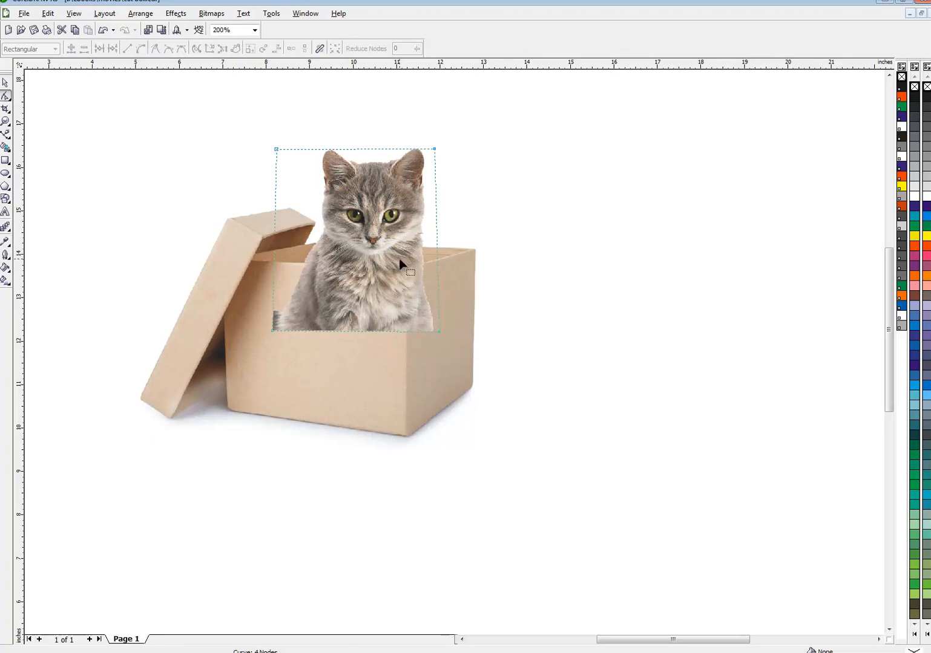
{"action": "double_click", "coordinate": [437, 259]}
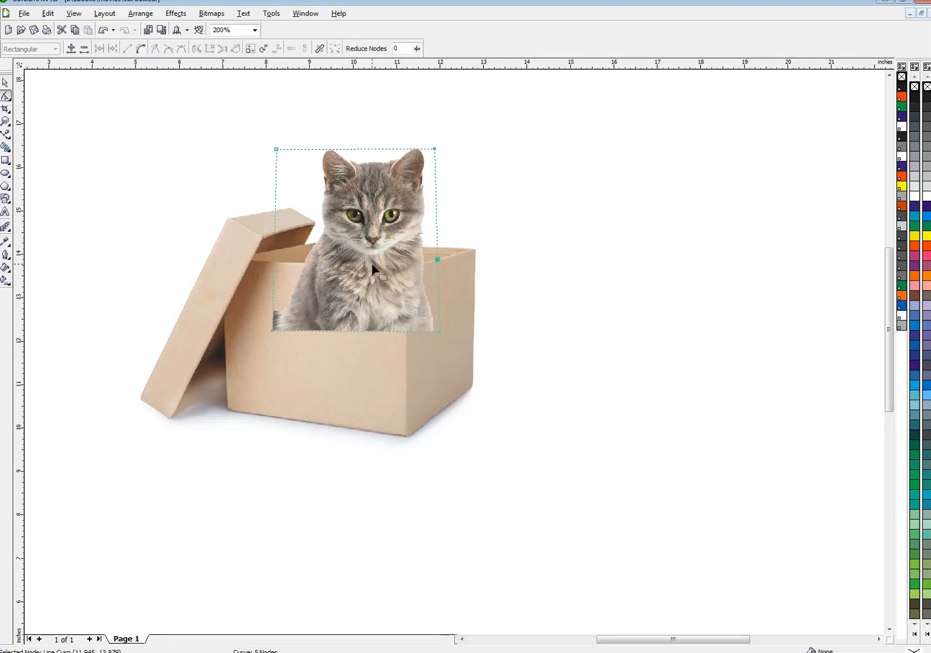
{"action": "double_click", "coordinate": [274, 263]}
{"action": "double_click", "coordinate": [271, 330]}
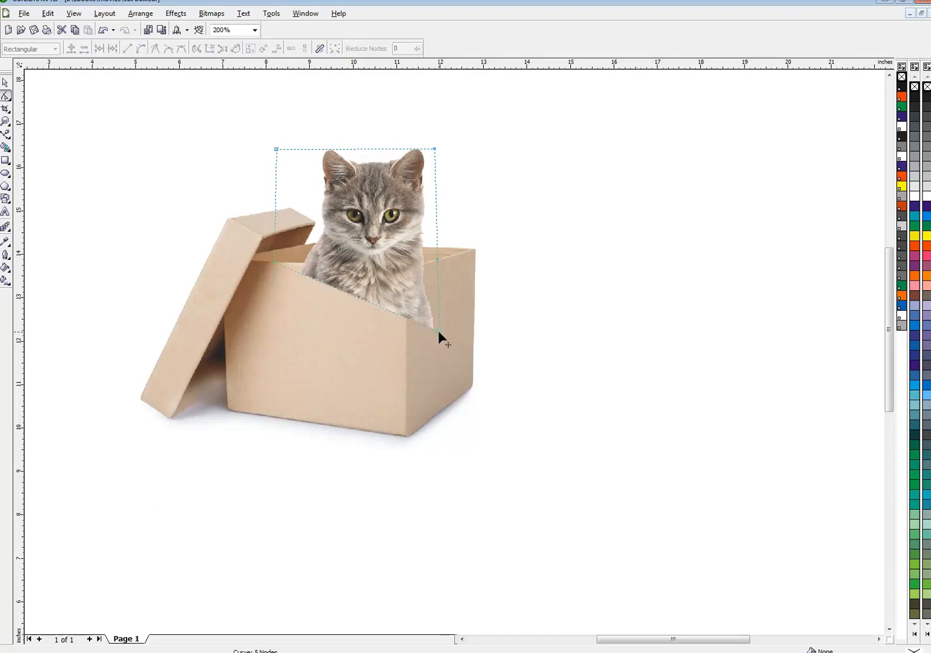
{"action": "left_click_drag", "start_coordinate": [440, 332], "coordinate": [404, 272]}
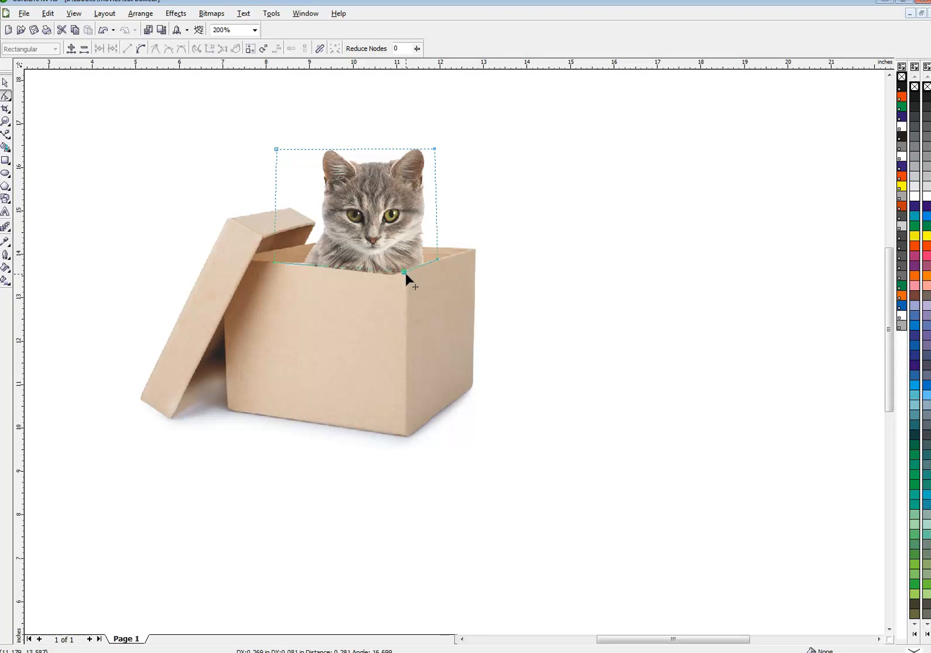
{"action": "left_click_drag", "start_coordinate": [405, 274], "coordinate": [406, 275]}
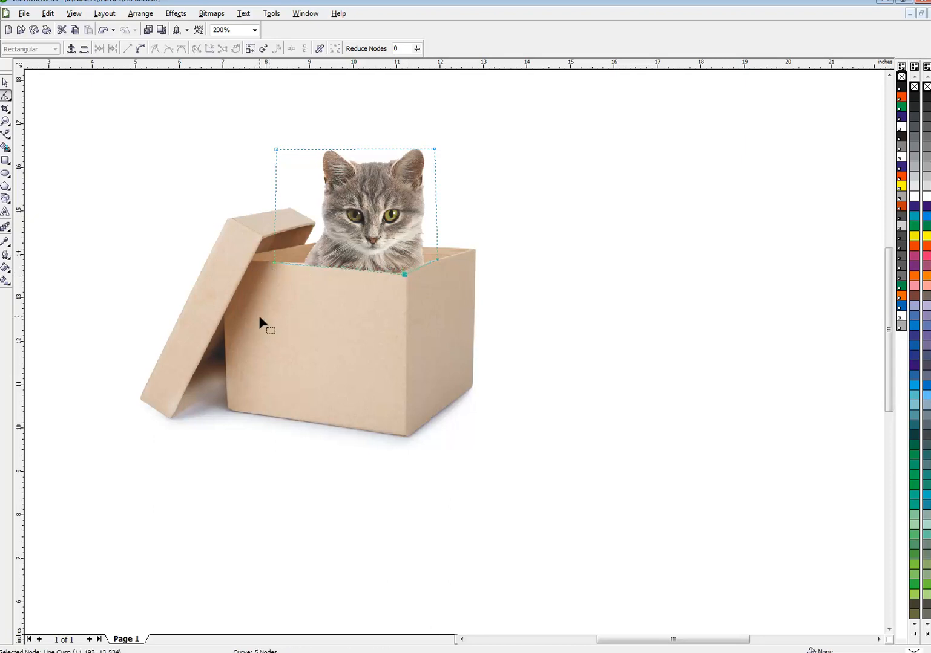
{"action": "left_click", "coordinate": [5, 82]}
{"action": "left_click", "coordinate": [192, 123]}
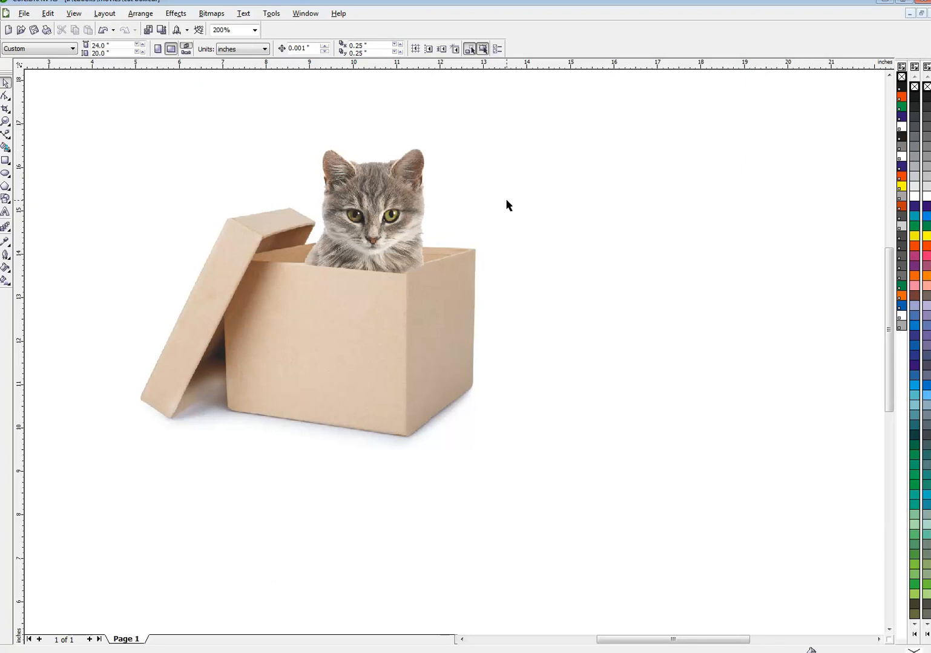
Lift the cat above the box, and undo this move and the latest reshaping of its lower edge
{"action": "left_click_drag", "start_coordinate": [407, 192], "coordinate": [397, 163]}
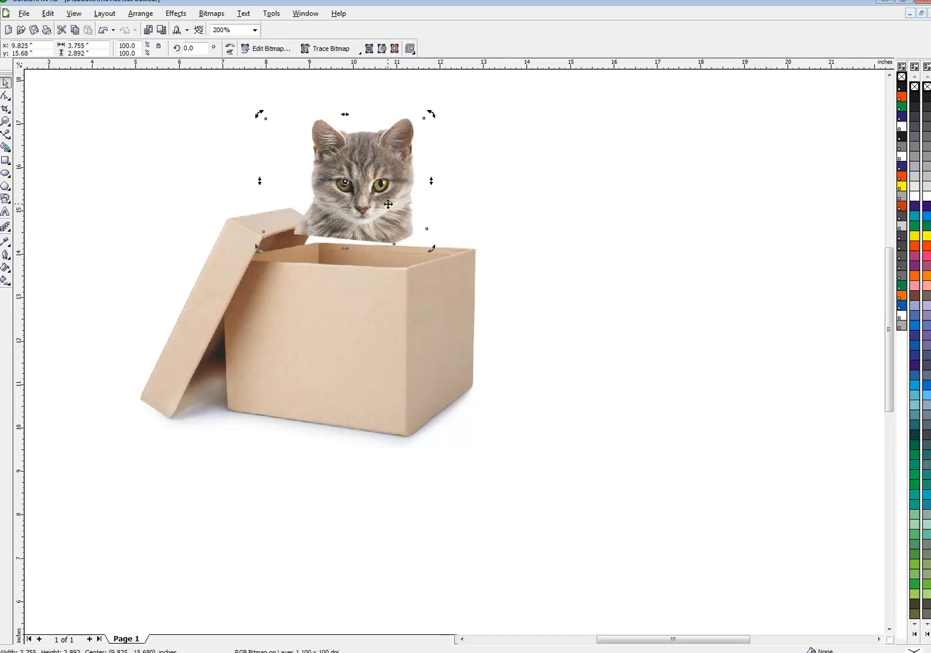
{"action": "key", "text": "ctrl+z"}
{"action": "key", "text": "ctrl+z"}
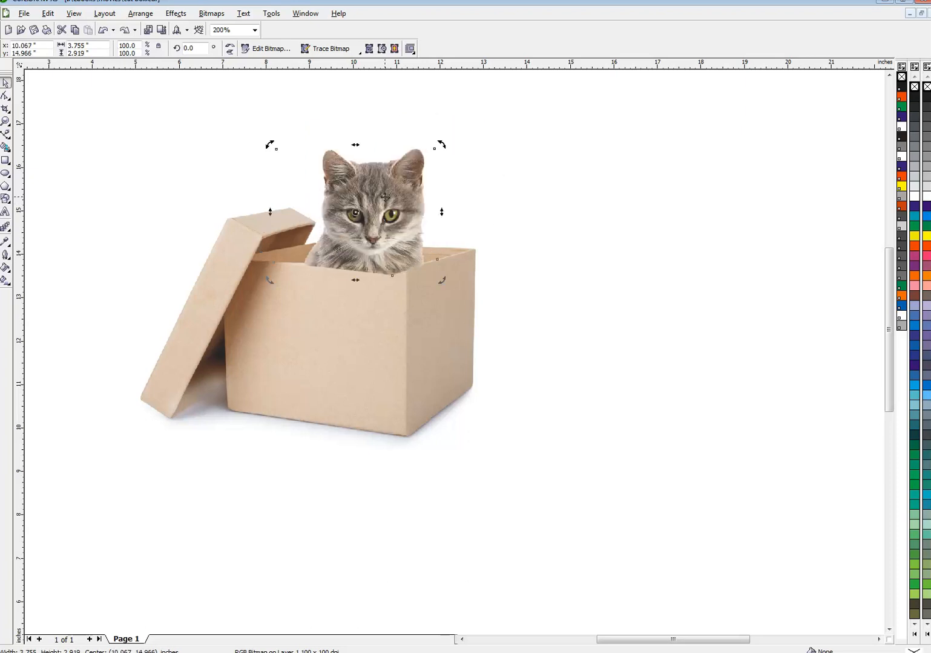
{"action": "key", "text": "ctrl+z"}
{"action": "key", "text": "ctrl+z"}
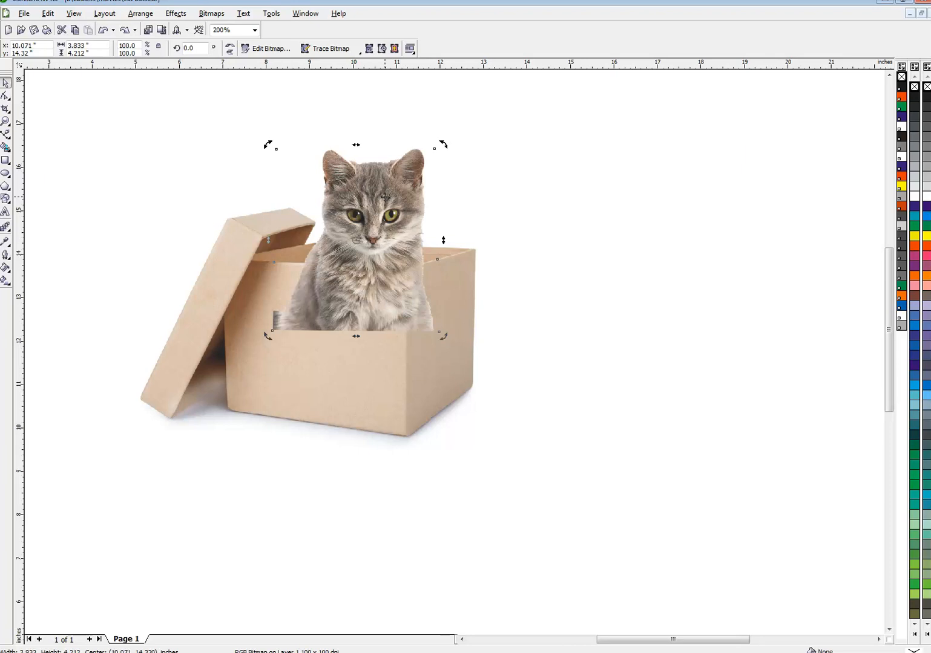
Move the cat clear of the box and draw a closed yellow Bezier shape without outline over the box front, following its rim
{"action": "left_click_drag", "start_coordinate": [396, 190], "coordinate": [615, 215]}
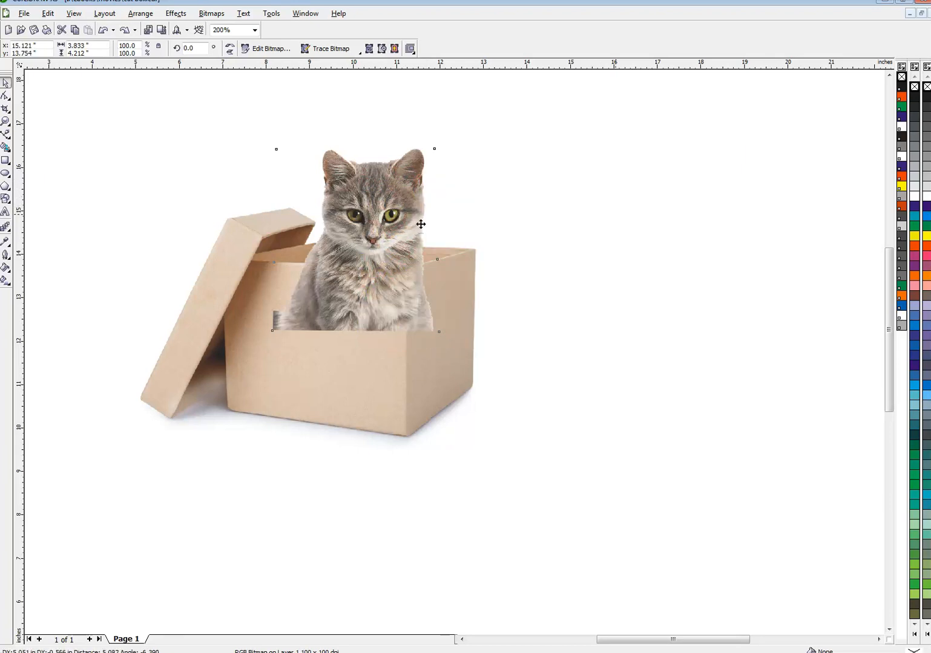
{"action": "left_click", "coordinate": [6, 134]}
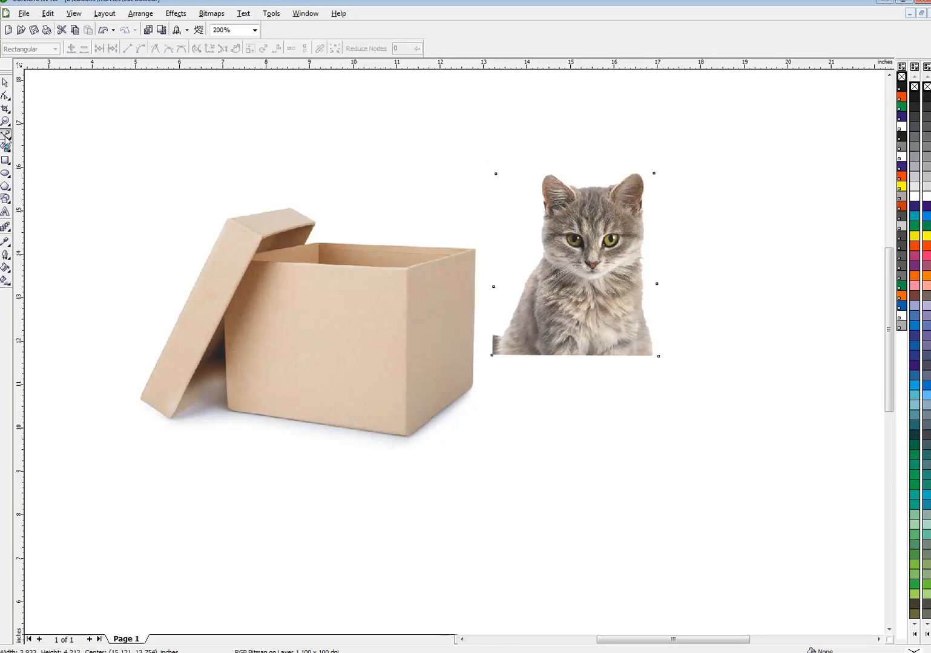
{"action": "left_click", "coordinate": [273, 262]}
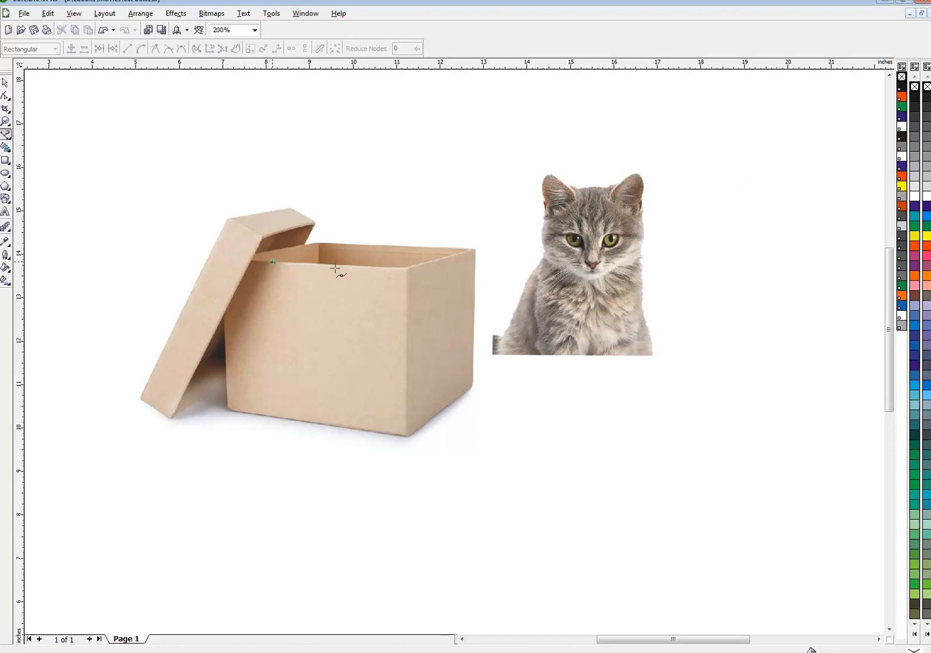
{"action": "left_click", "coordinate": [406, 268]}
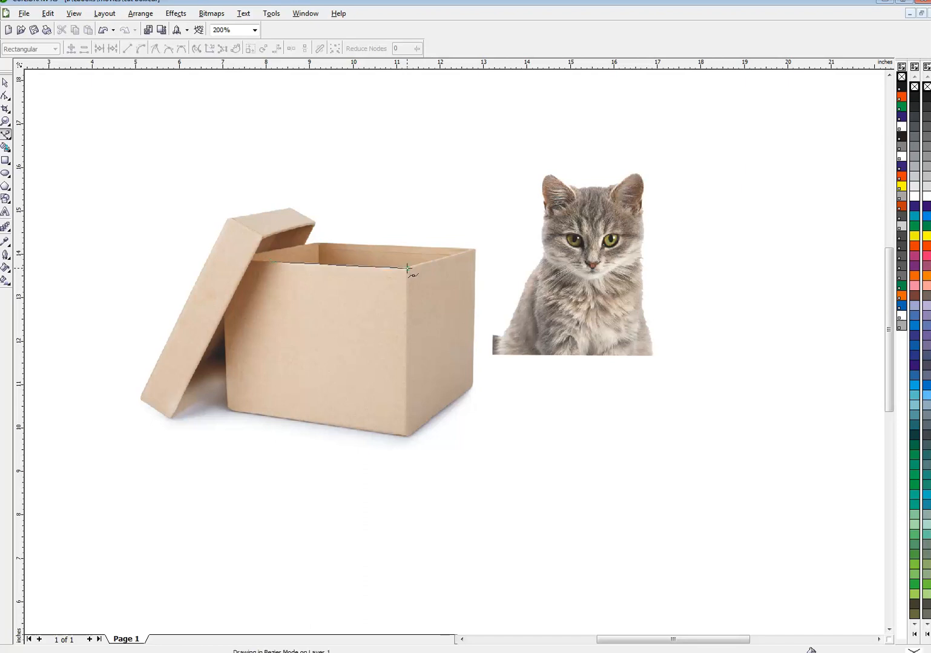
{"action": "left_click", "coordinate": [465, 253]}
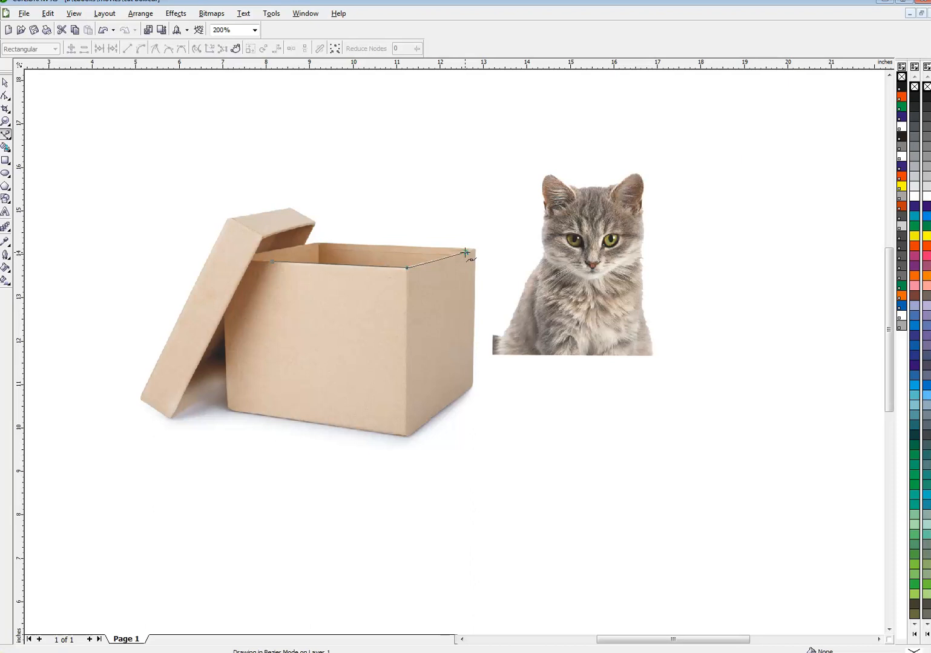
{"action": "left_click", "coordinate": [456, 331]}
{"action": "left_click", "coordinate": [340, 352]}
{"action": "key", "text": "space"}
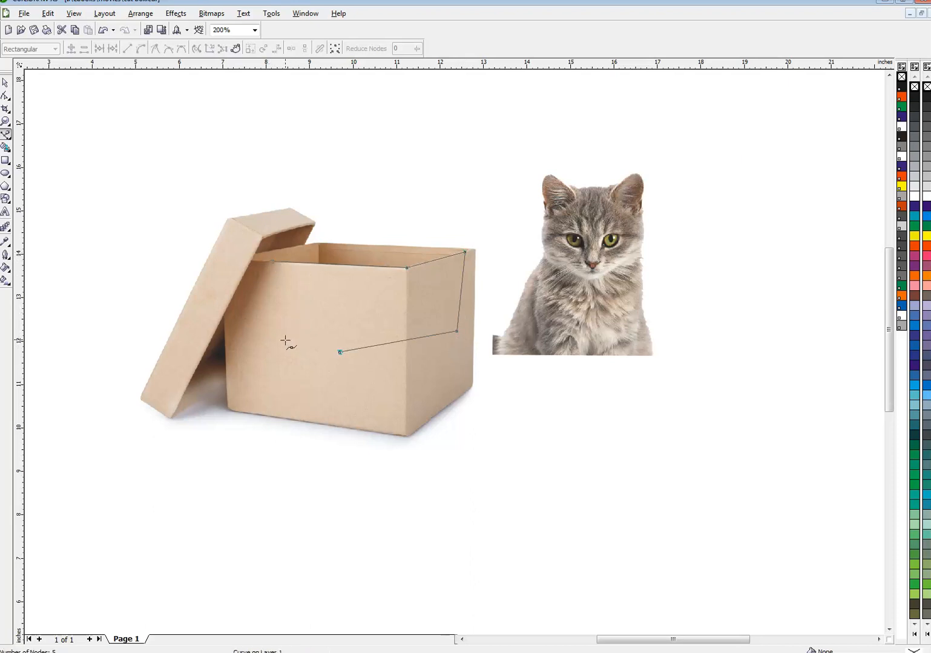
{"action": "left_click", "coordinate": [258, 334]}
{"action": "left_click", "coordinate": [273, 261]}
{"action": "left_click", "coordinate": [927, 237]}
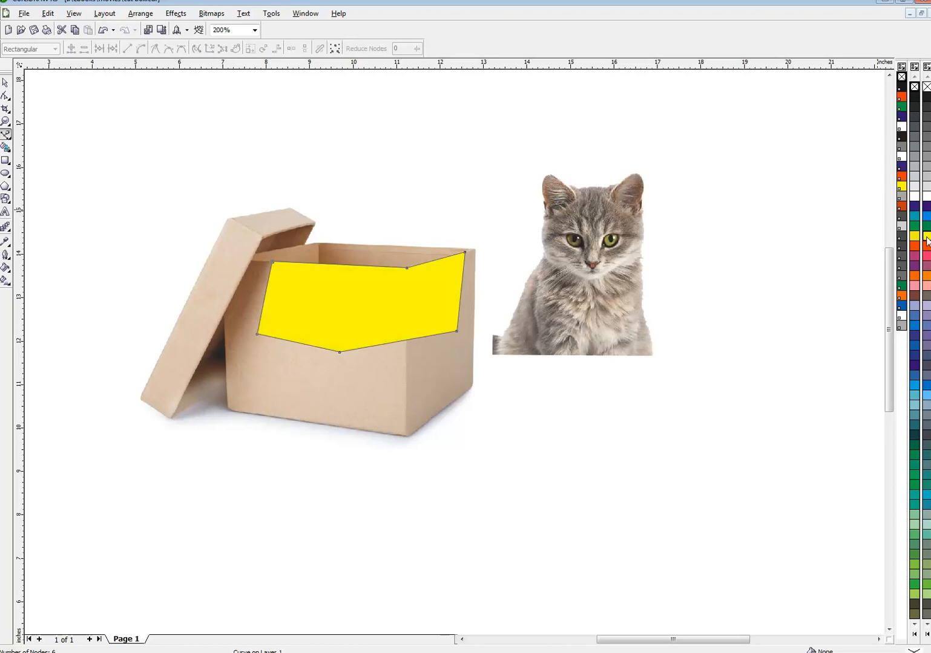
{"action": "right_click", "coordinate": [927, 87]}
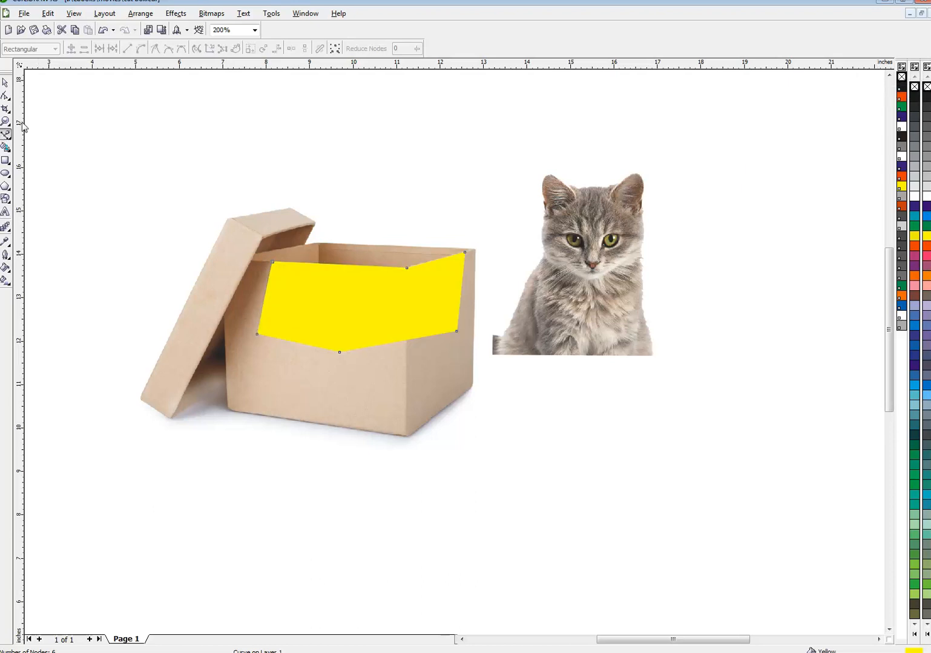
Draw a rectangle about 12.5 by 8.5 inches around the box, filled 20% Black without outline, and place it behind the yellow shape
{"action": "left_click", "coordinate": [6, 161]}
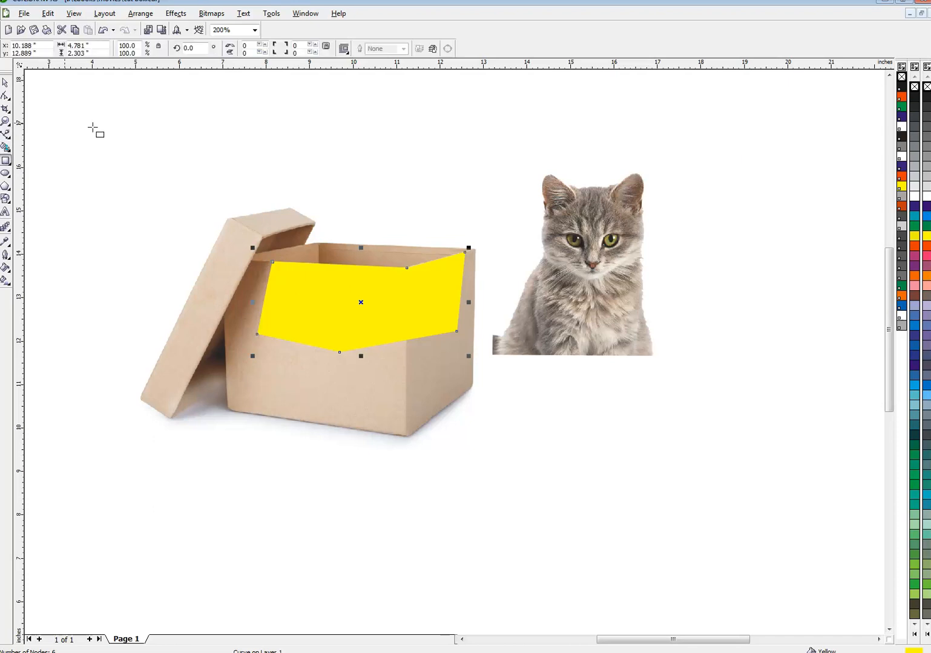
{"action": "left_click_drag", "start_coordinate": [55, 122], "coordinate": [598, 492]}
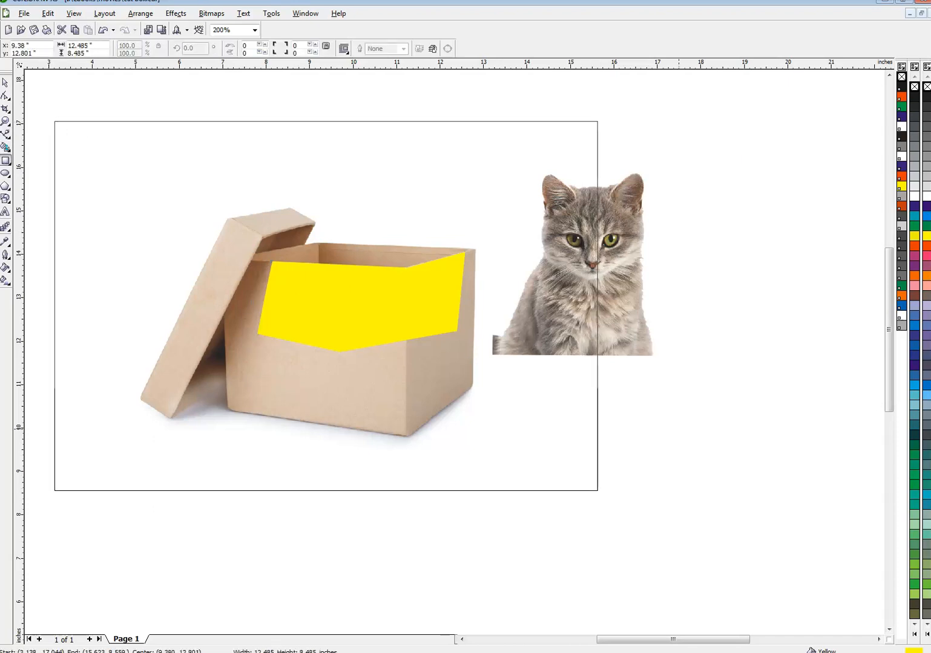
{"action": "left_click", "coordinate": [926, 176]}
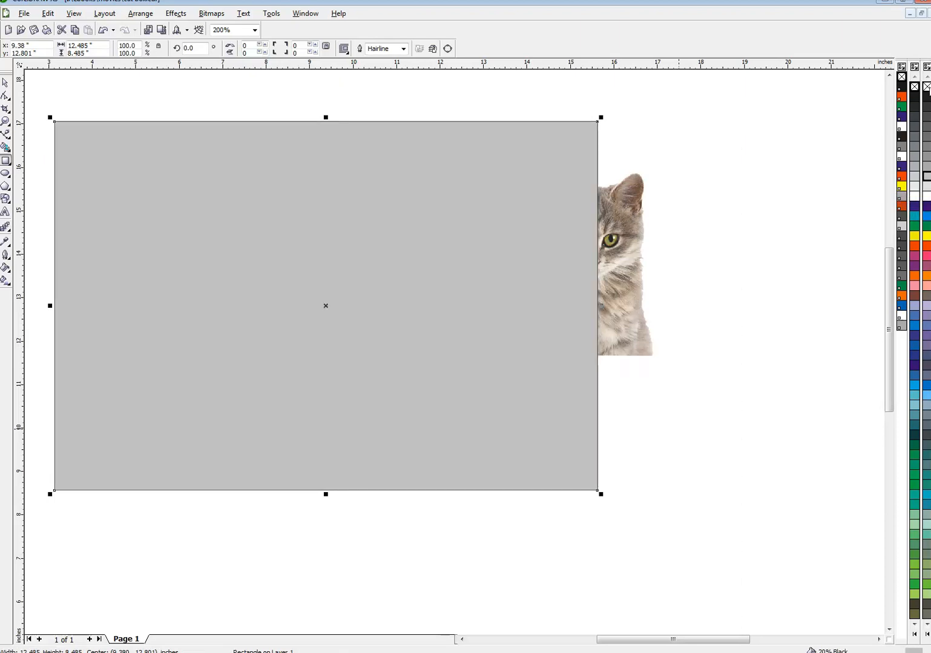
{"action": "right_click", "coordinate": [927, 88]}
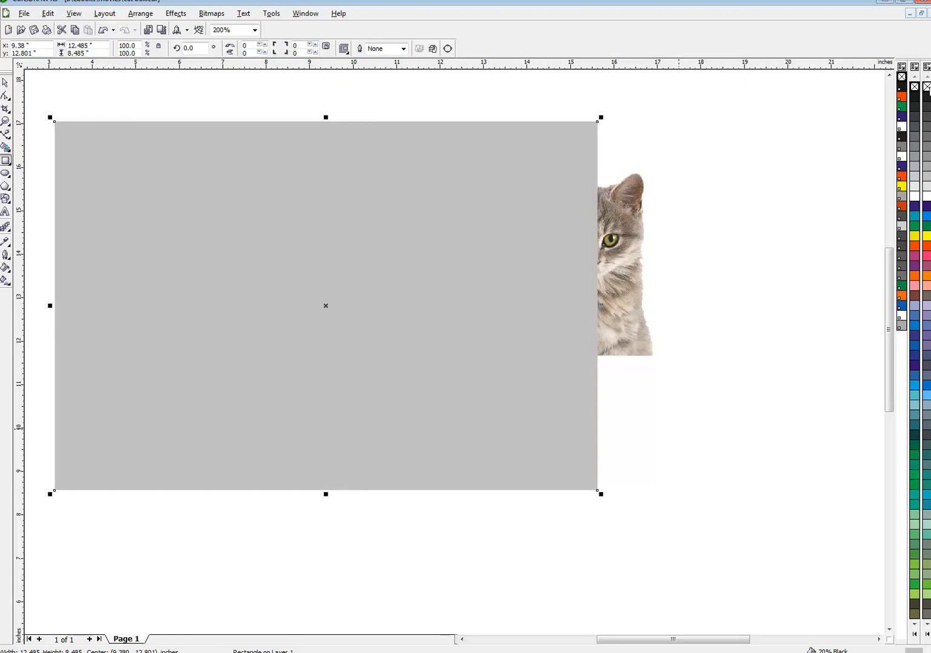
{"action": "key", "text": "ctrl+Page_Down"}
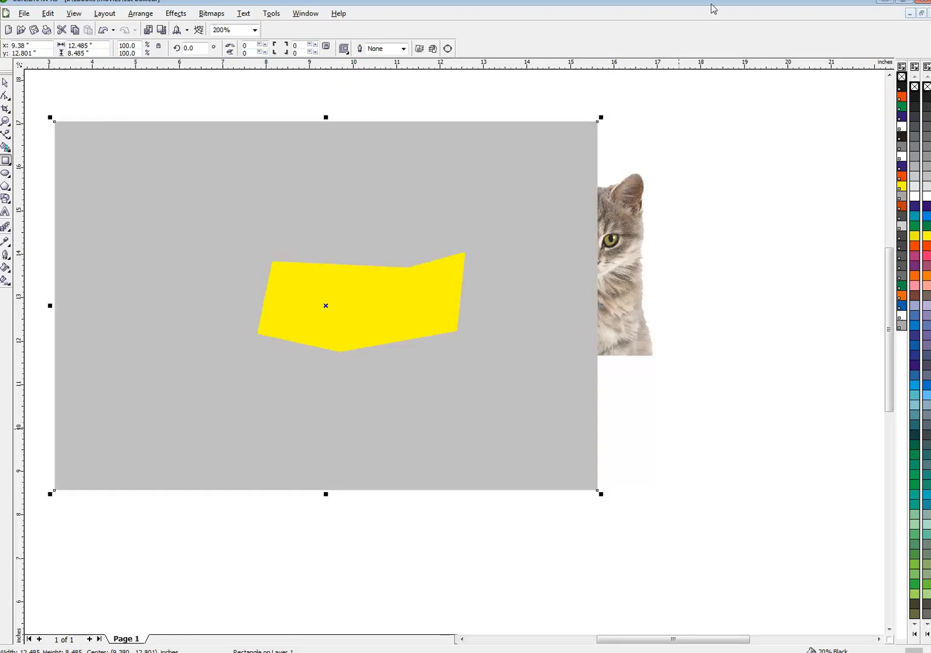
Combine the yellow shape with the gray rectangle to cut a window showing the box front
{"action": "left_click", "coordinate": [5, 83]}
{"action": "left_click", "coordinate": [341, 301]}
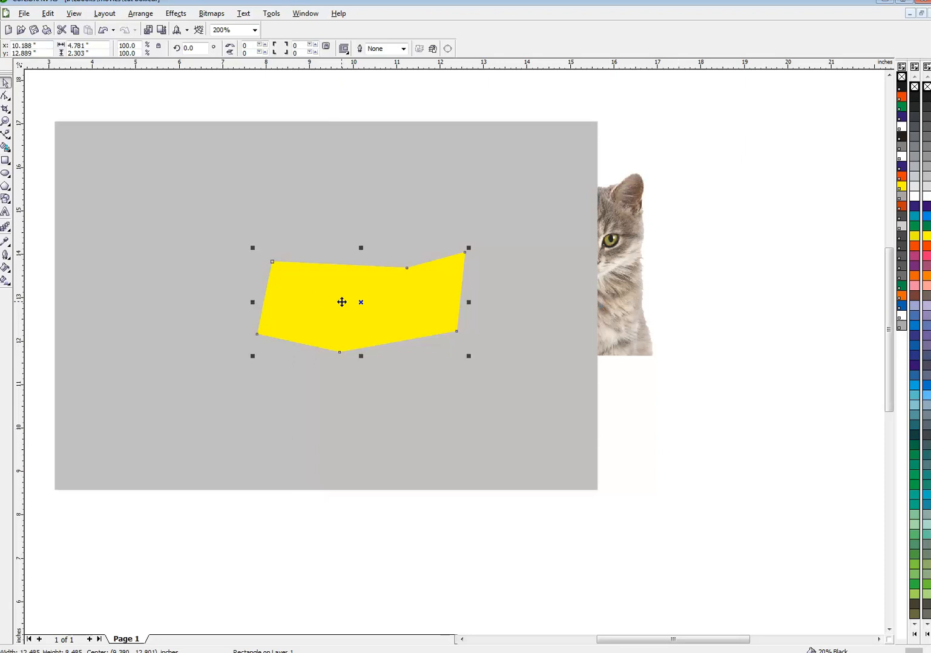
{"action": "left_click", "coordinate": [296, 177], "text": "shift"}
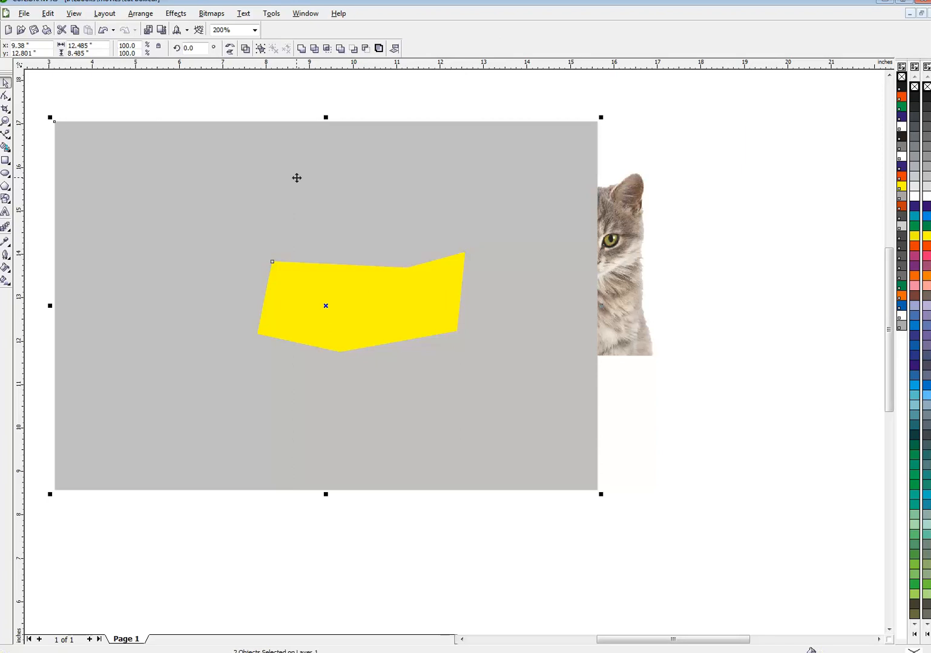
{"action": "key", "text": "ctrl+l"}
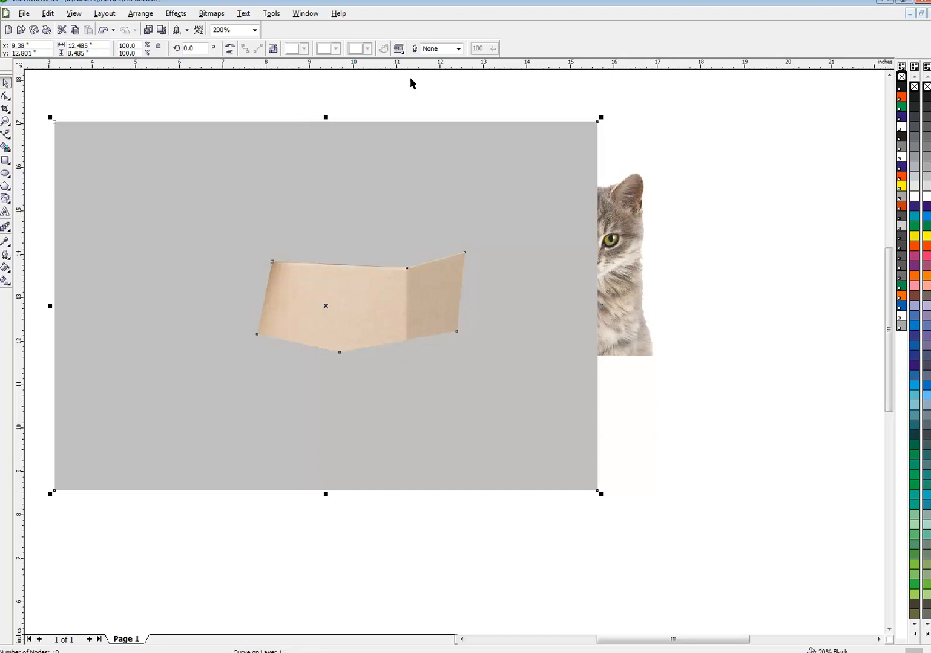
Fine-tune the window's upper corner nodes to follow the box's front rim
{"action": "left_click", "coordinate": [6, 95]}
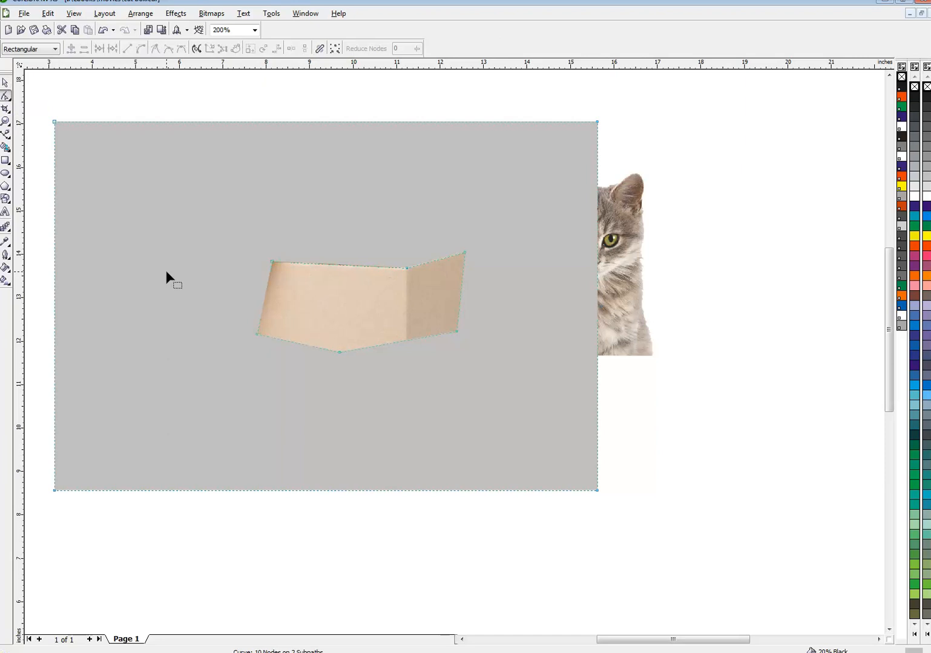
{"action": "left_click_drag", "start_coordinate": [408, 266], "coordinate": [407, 266]}
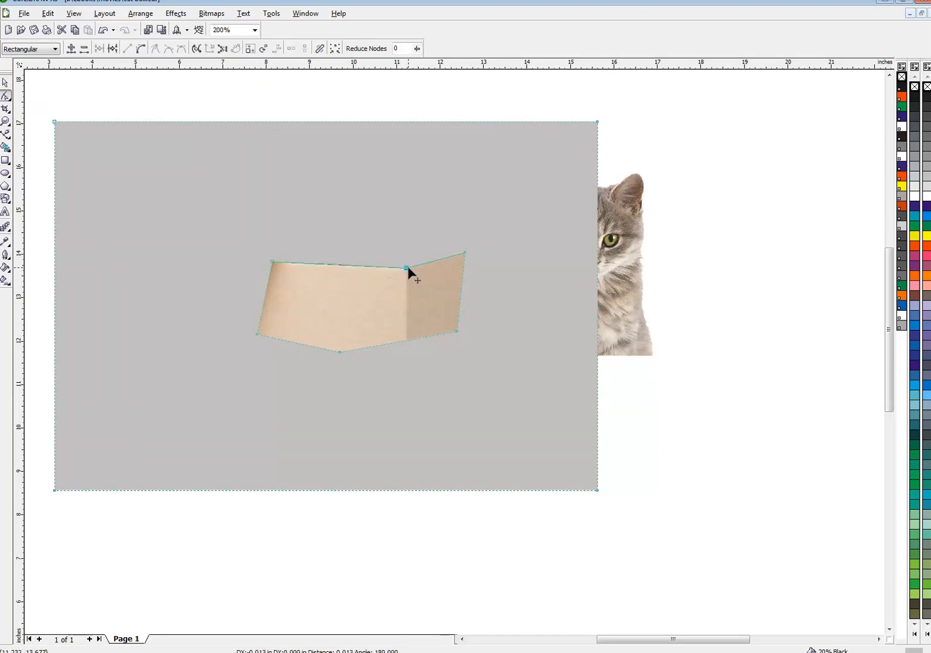
{"action": "left_click_drag", "start_coordinate": [273, 264], "coordinate": [273, 264]}
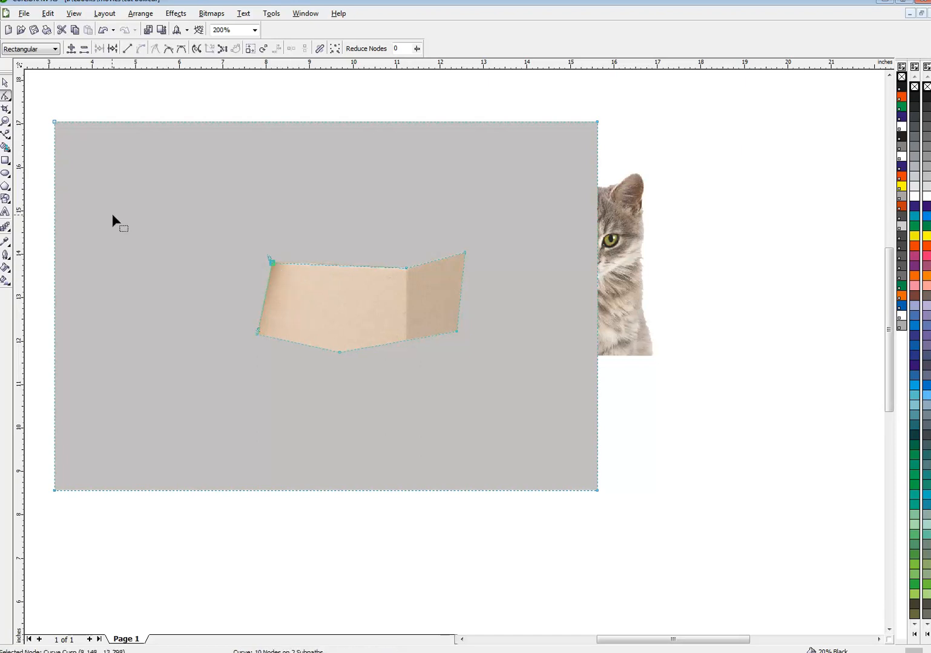
{"action": "left_click", "coordinate": [5, 83]}
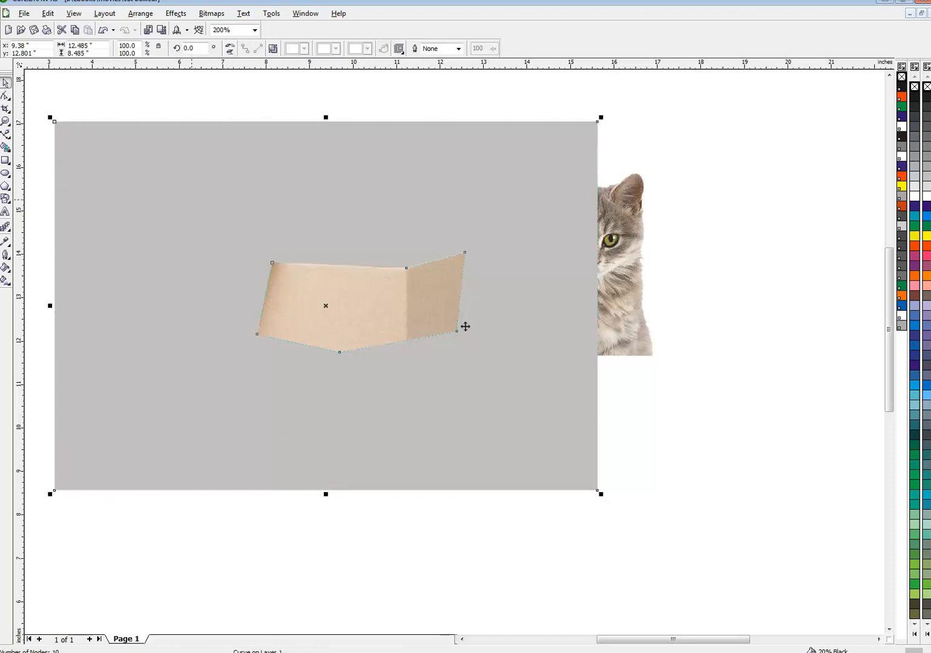
Move the box photo out from behind the gray shape, and undo this move
{"action": "left_click", "coordinate": [427, 288]}
{"action": "left_click_drag", "start_coordinate": [427, 285], "coordinate": [691, 339]}
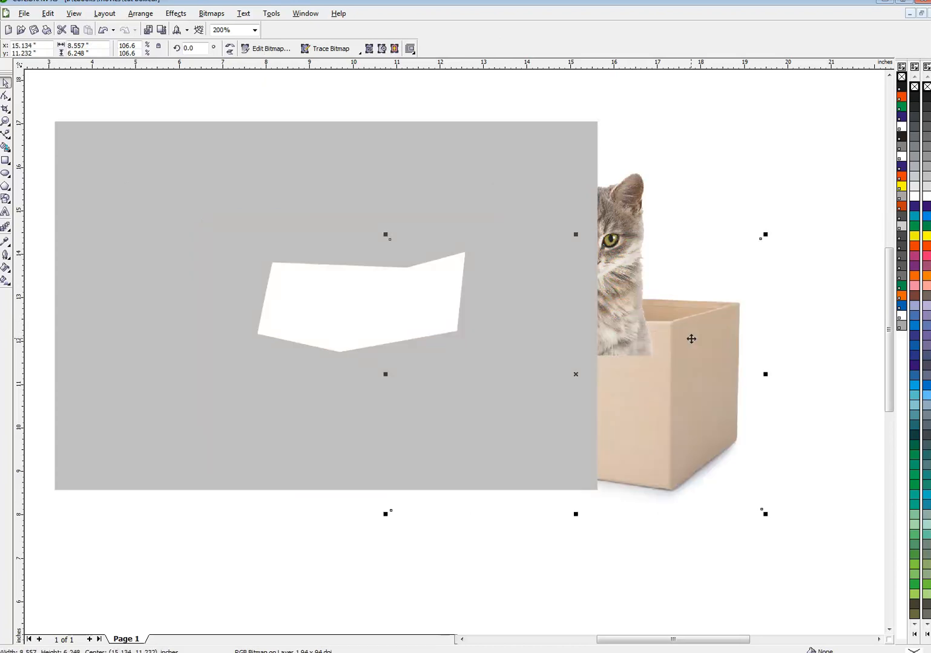
{"action": "key", "text": "ctrl+z"}
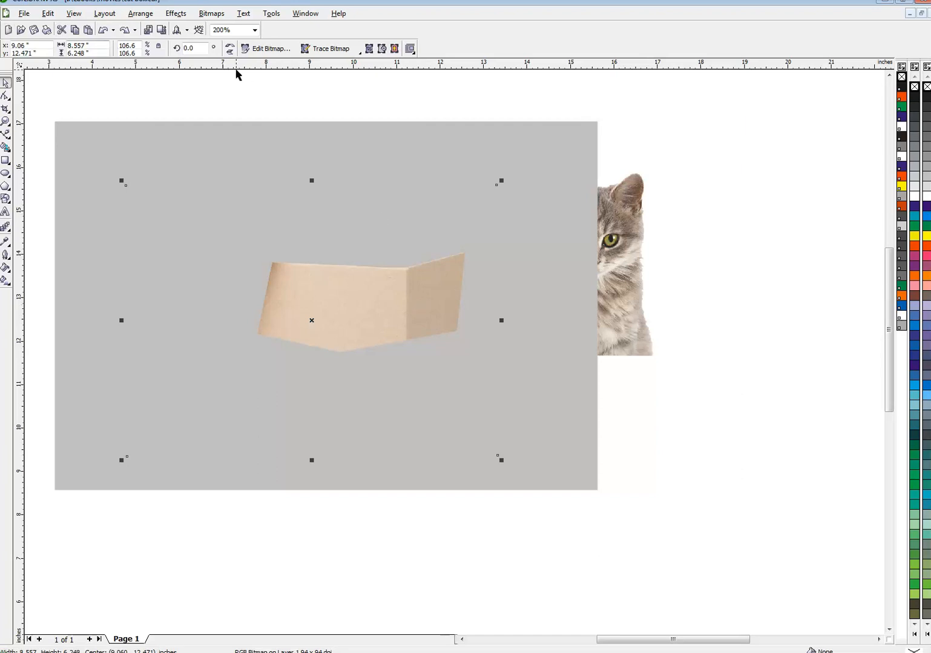
Trim the box photo with the gray windowed shape, keeping the source object but not the target
{"action": "left_click", "coordinate": [401, 136]}
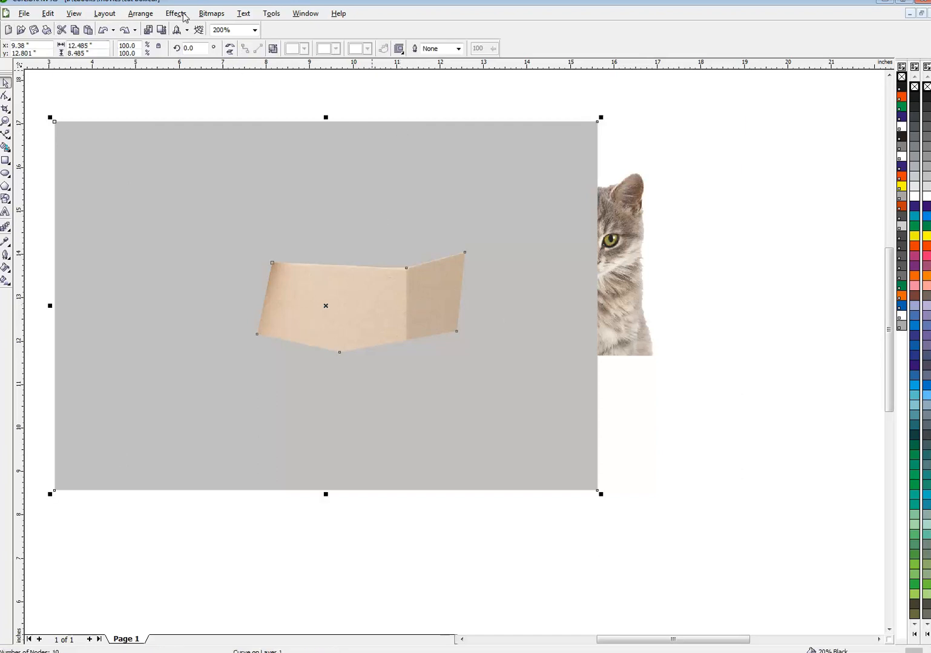
{"action": "left_click", "coordinate": [140, 13]}
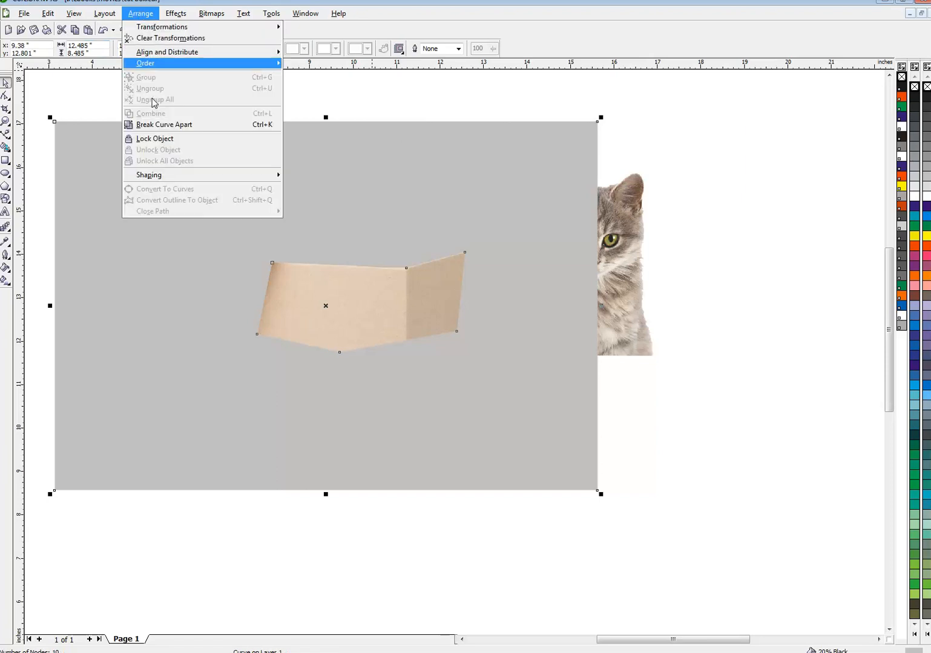
{"action": "mouse_move", "coordinate": [162, 181]}
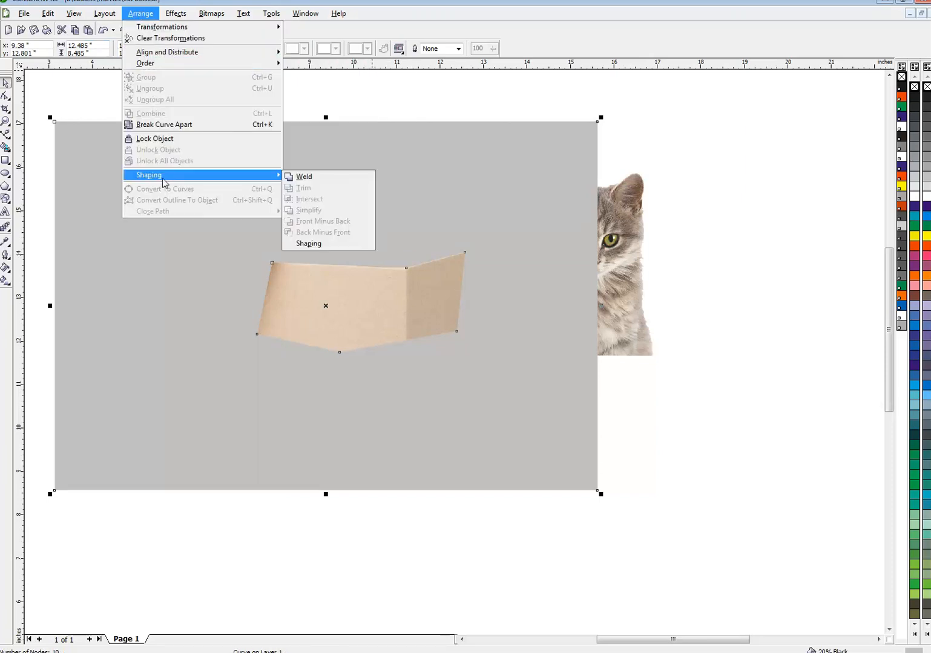
{"action": "left_click", "coordinate": [347, 243]}
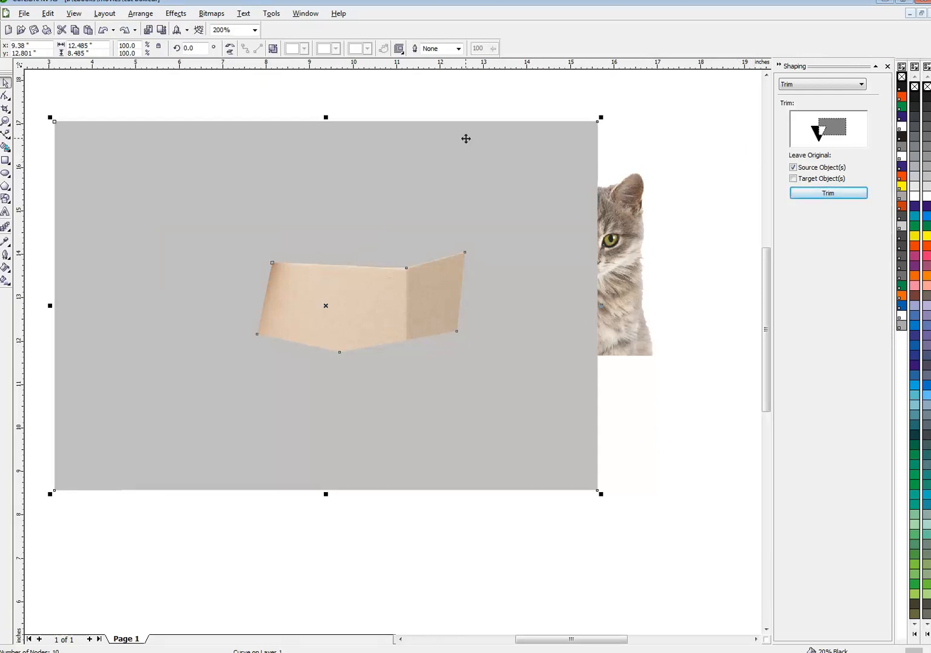
{"action": "left_click", "coordinate": [859, 194]}
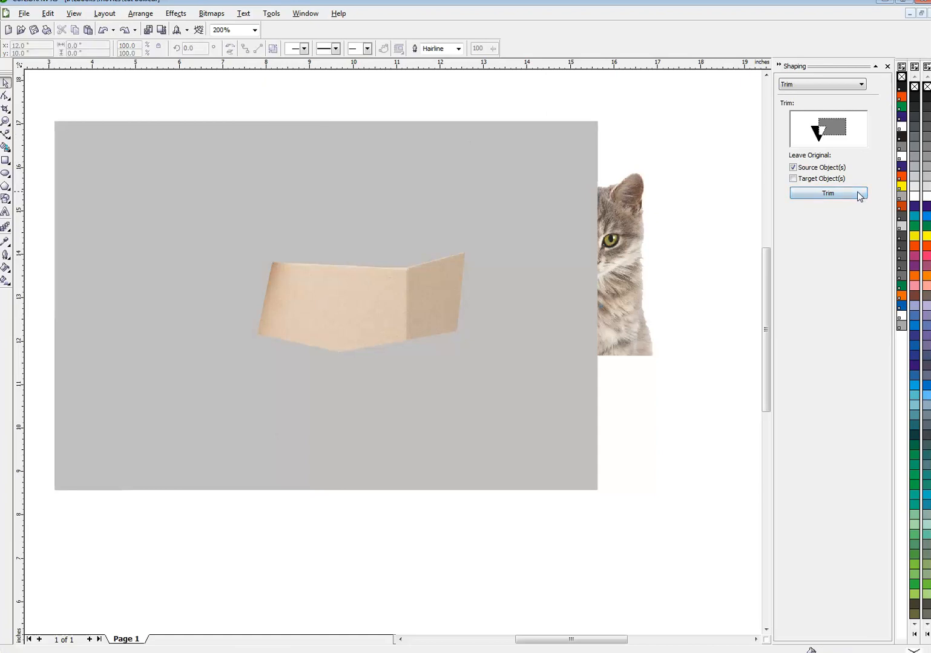
{"action": "left_click", "coordinate": [452, 285]}
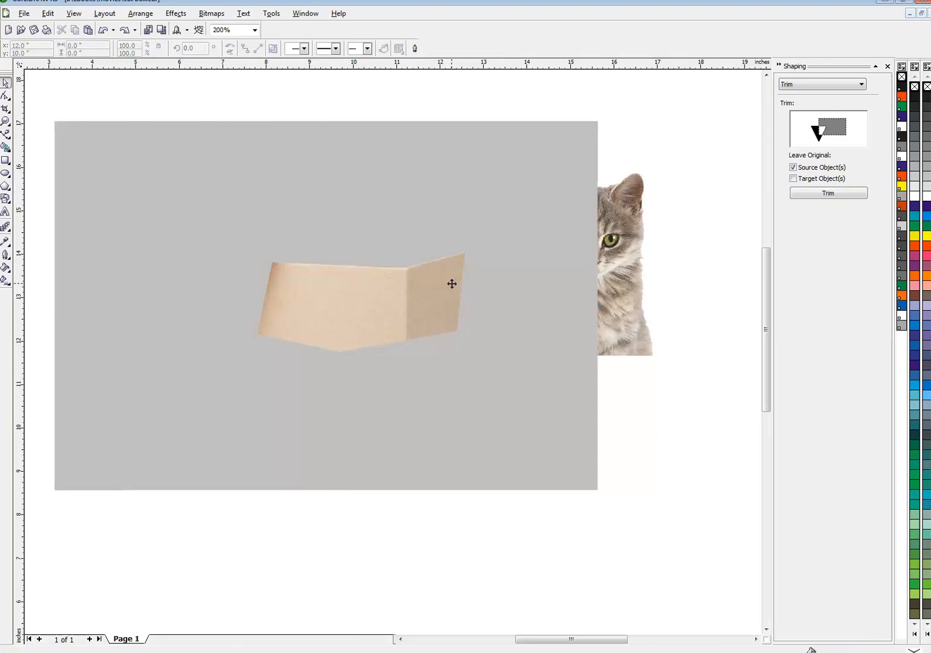
Delete the gray windowed shape from around the cut-out box front
{"action": "left_click", "coordinate": [452, 283]}
{"action": "left_click", "coordinate": [442, 197]}
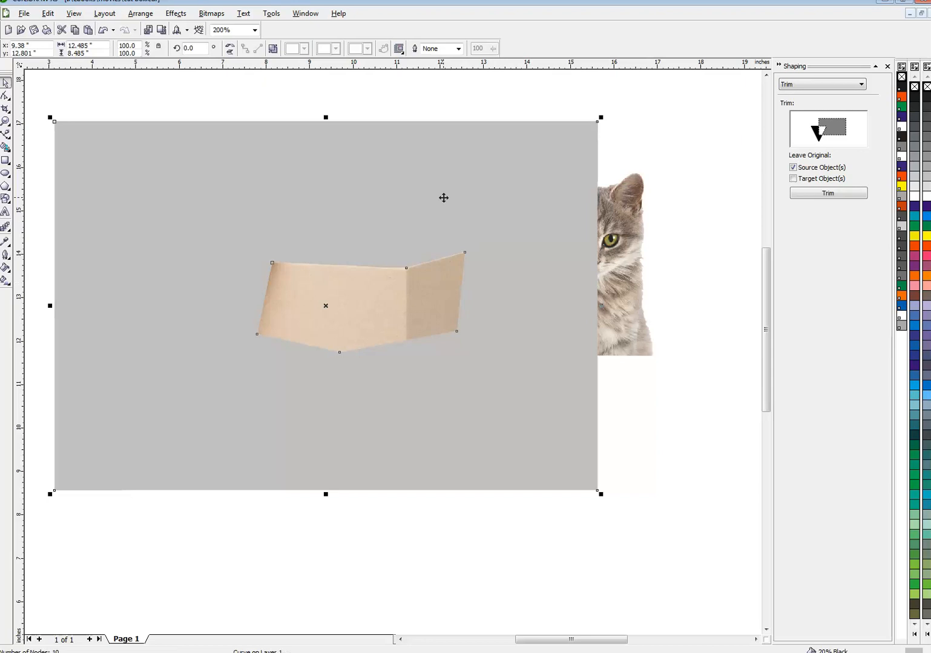
{"action": "key", "text": "Delete"}
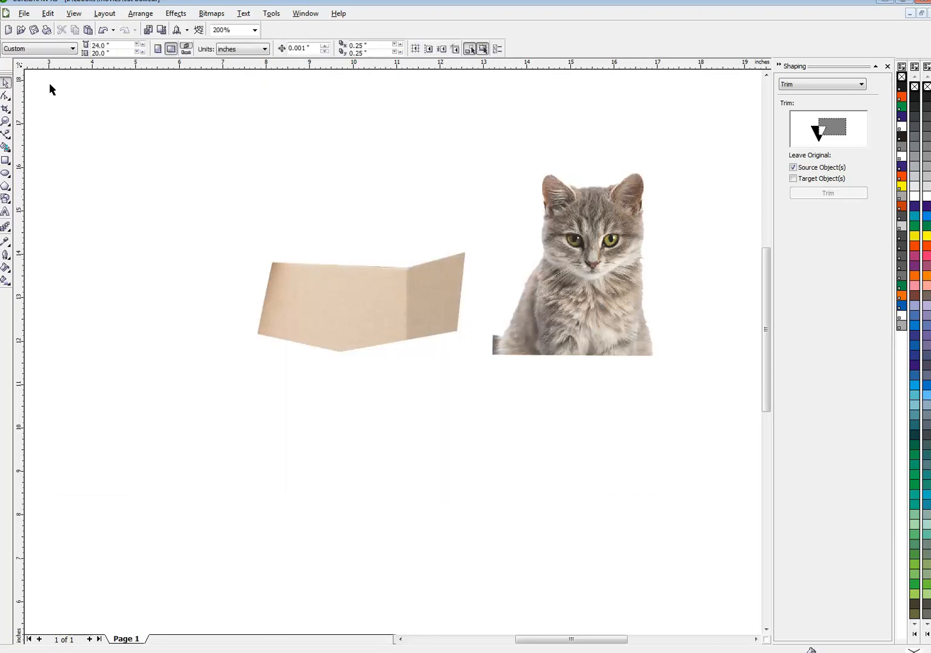
Nudge the middle rim node of the cut-out box front onto the box's front corner with the Shape tool
{"action": "left_click", "coordinate": [5, 97]}
{"action": "left_click", "coordinate": [326, 282]}
{"action": "left_click", "coordinate": [406, 267]}
{"action": "left_click_drag", "start_coordinate": [406, 267], "coordinate": [408, 269]}
{"action": "left_click", "coordinate": [162, 149]}
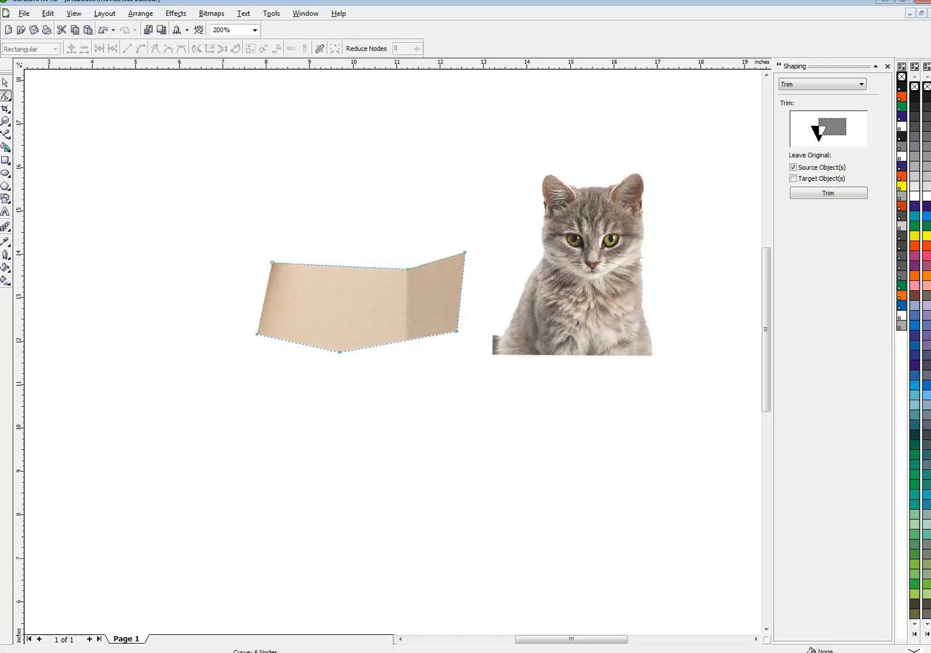
{"action": "left_click", "coordinate": [5, 83]}
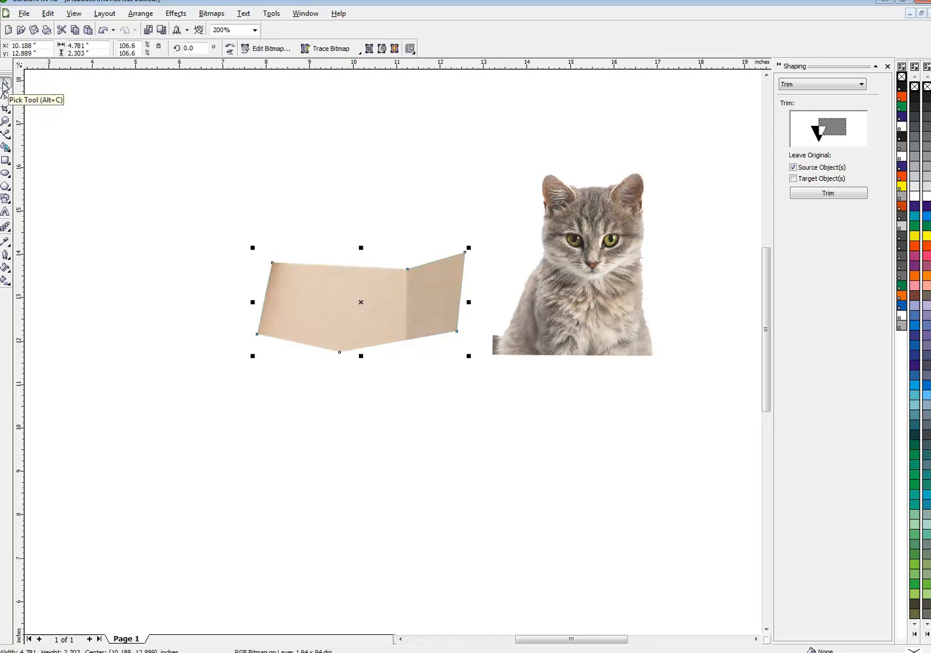
Bring the full box photo back behind the cut-out front piece, and move the front piece above the box
{"action": "key", "text": "ctrl+z"}
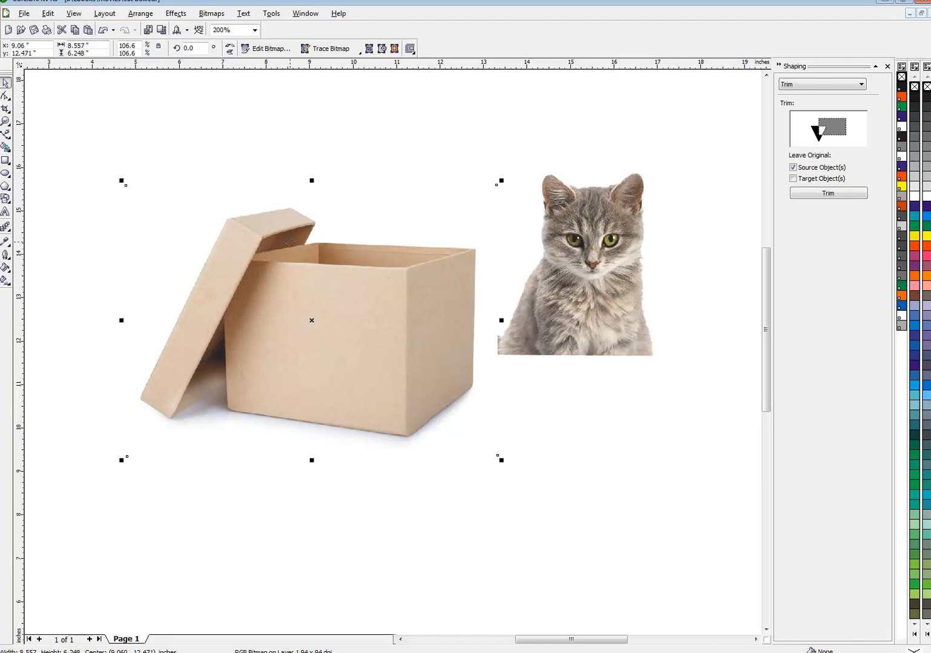
{"action": "left_click", "coordinate": [164, 133]}
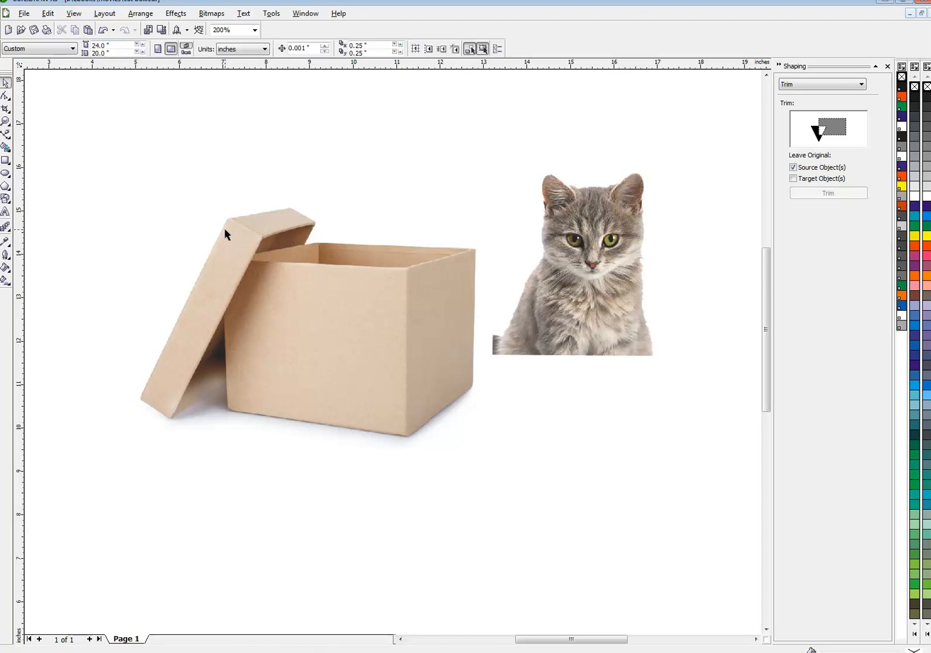
{"action": "left_click_drag", "start_coordinate": [331, 283], "coordinate": [411, 150]}
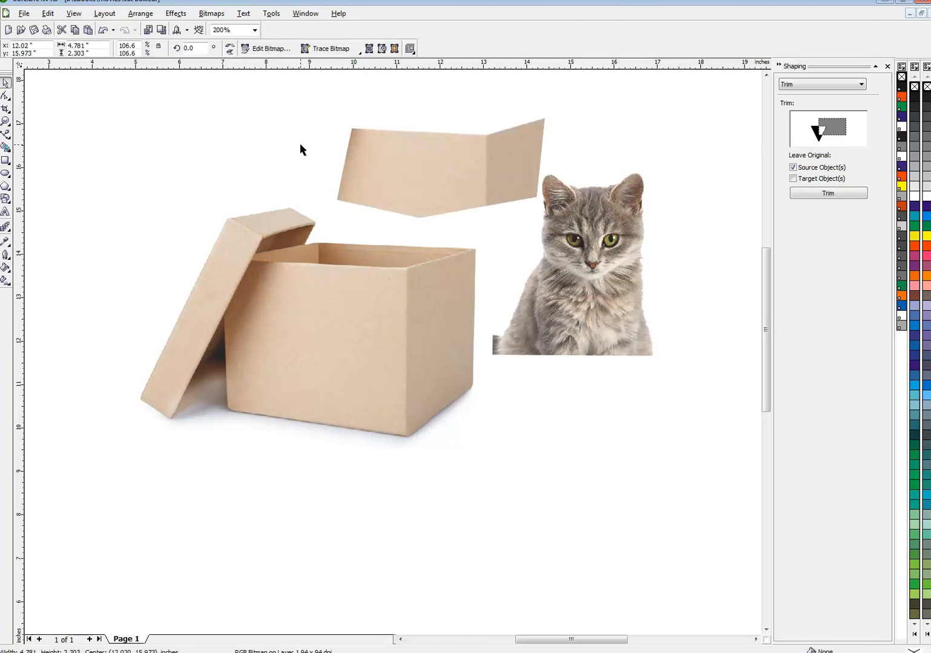
Undo the front piece's move above the box, and move the cat into the box opening behind that piece
{"action": "key", "text": "ctrl+z"}
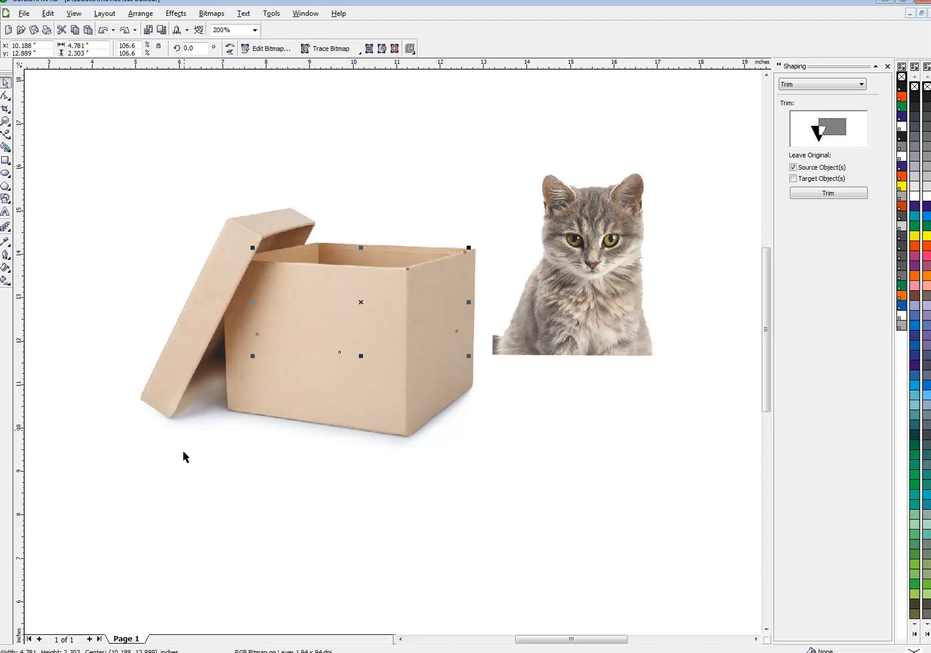
{"action": "left_click", "coordinate": [199, 481]}
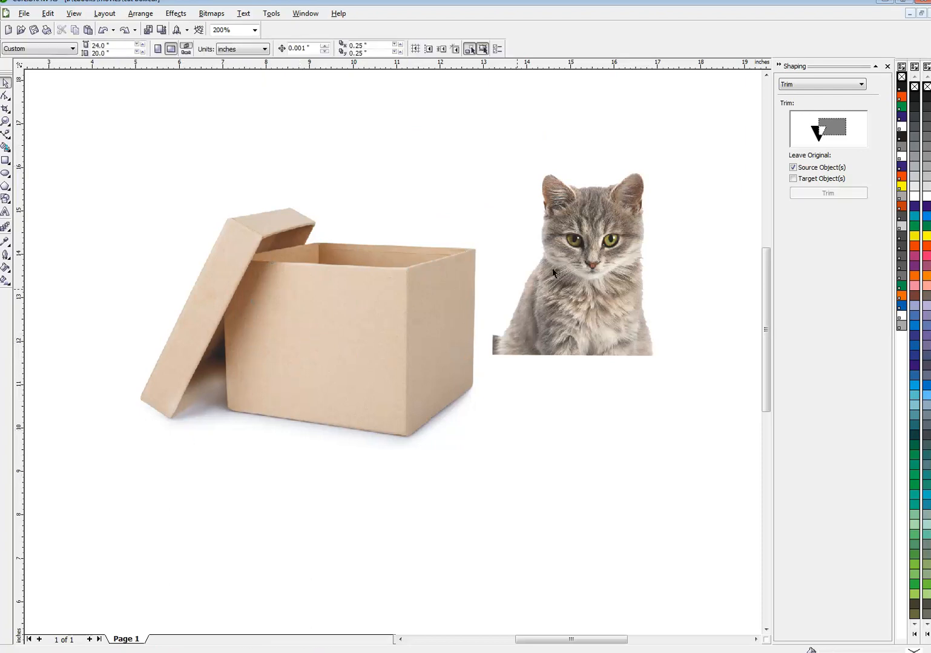
{"action": "left_click_drag", "start_coordinate": [575, 271], "coordinate": [399, 261]}
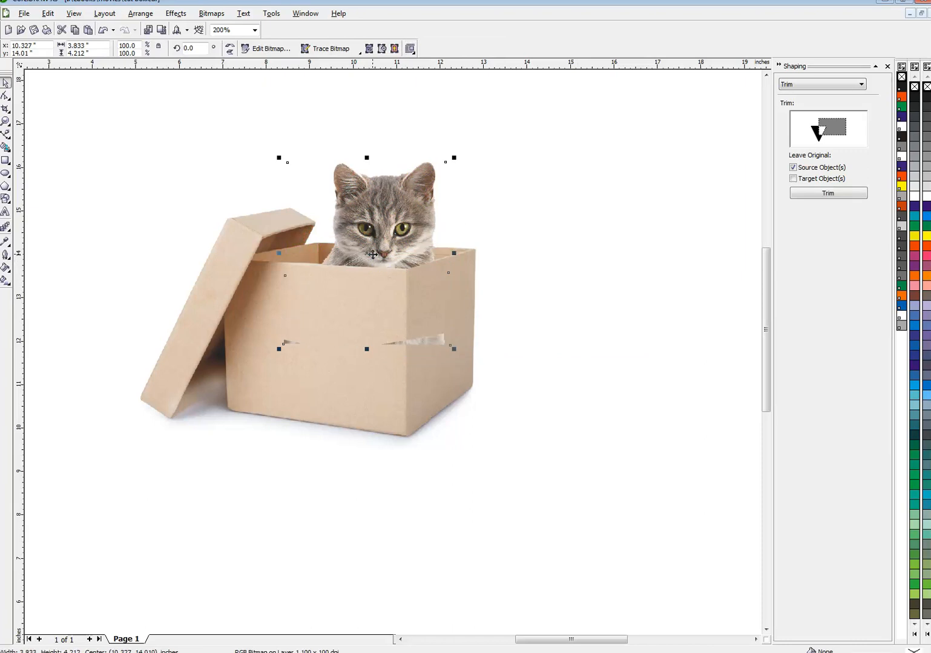
Nudge the cat upward in small increments so more of its chest shows above the box rim
{"action": "key", "text": "Up"}
{"action": "key", "text": "Up"}
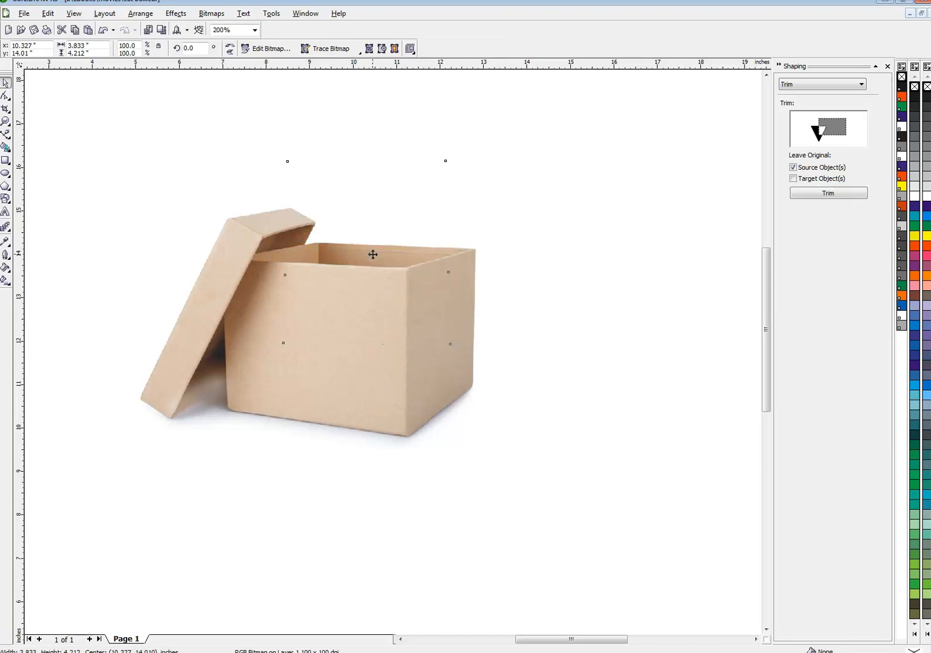
{"action": "key", "text": "Up"}
{"action": "key", "text": "Up"}
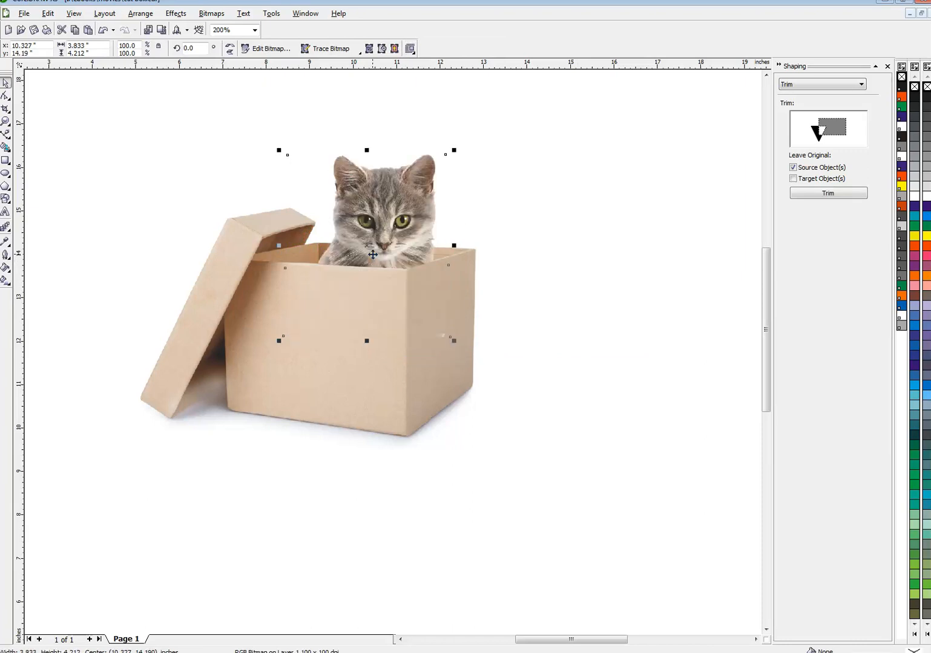
{"action": "key", "text": "Up"}
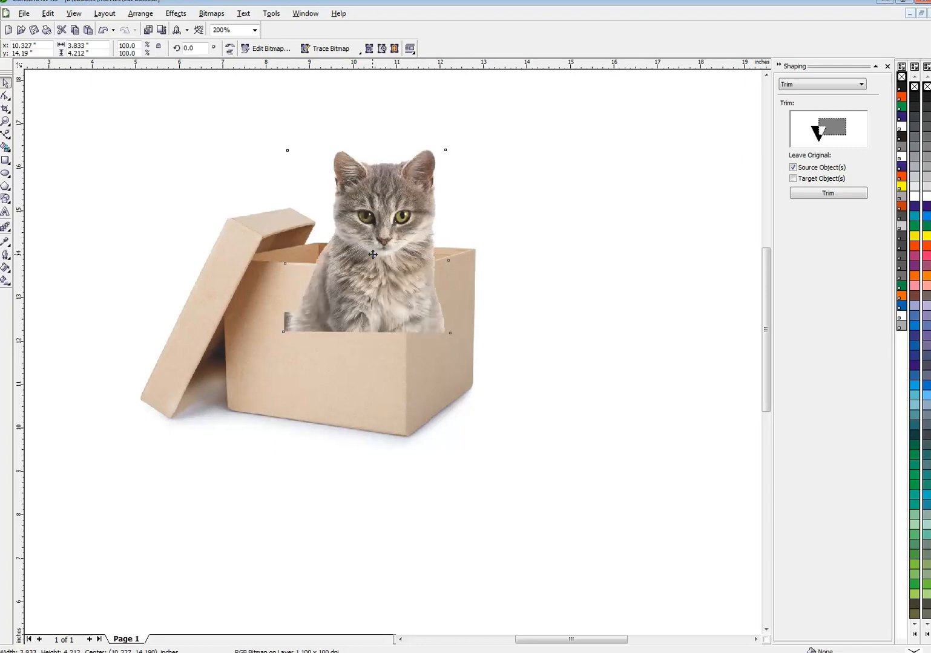
Raise the cat further, enlarge it proportionally to about 122.3%, and reposition it within the box opening
{"action": "left_click_drag", "start_coordinate": [427, 208], "coordinate": [403, 198]}
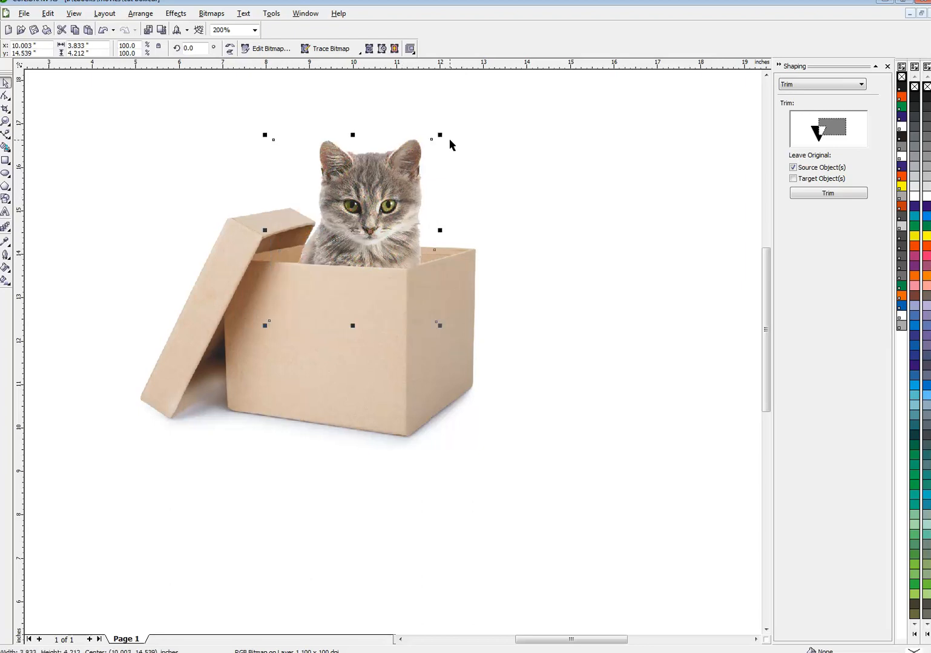
{"action": "left_click_drag", "start_coordinate": [440, 135], "coordinate": [496, 94]}
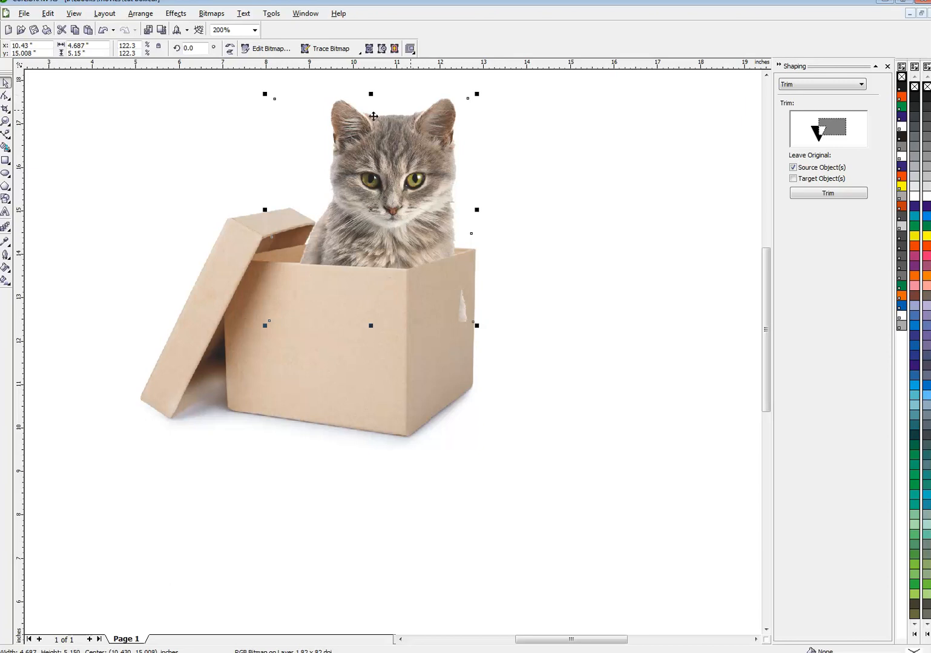
{"action": "left_click_drag", "start_coordinate": [389, 121], "coordinate": [366, 124]}
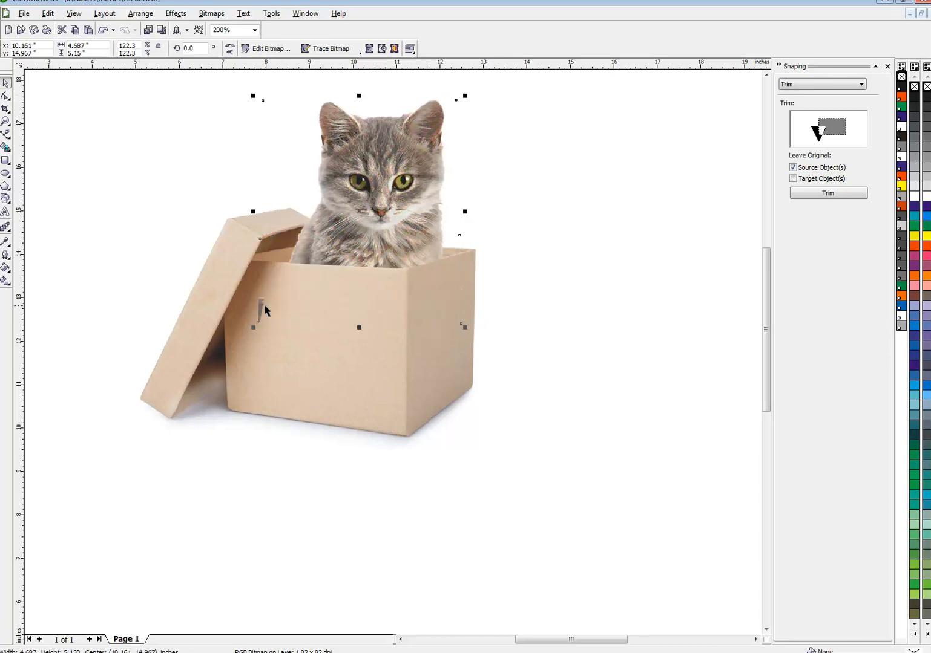
Pull the cat bitmap's lower-left node inward with the Shape tool to crop the stray fur over the box front, and nudge the cat left
{"action": "left_click", "coordinate": [6, 95]}
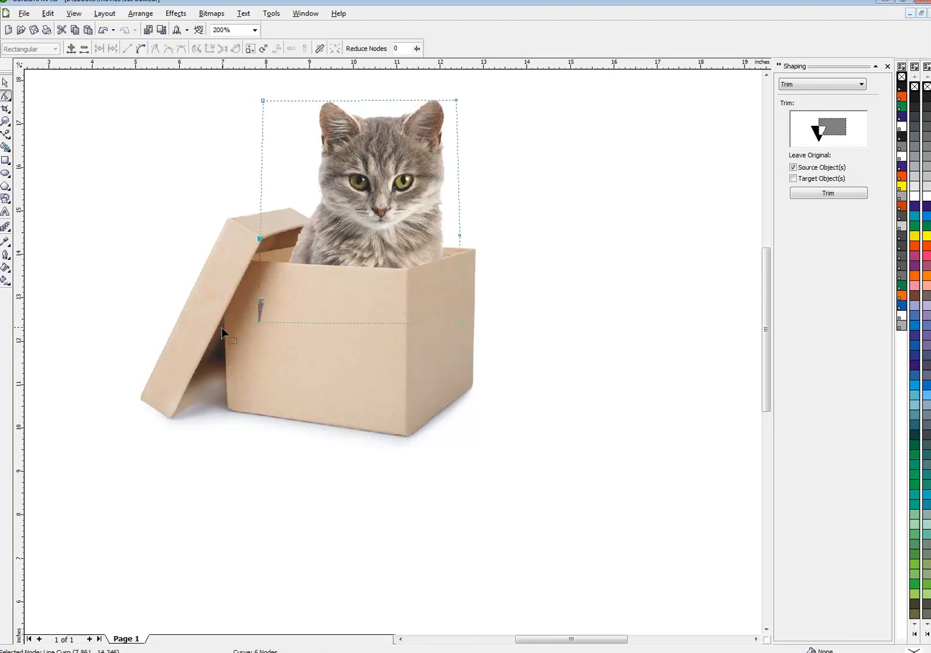
{"action": "left_click_drag", "start_coordinate": [259, 323], "coordinate": [301, 314]}
{"action": "left_click", "coordinate": [5, 83]}
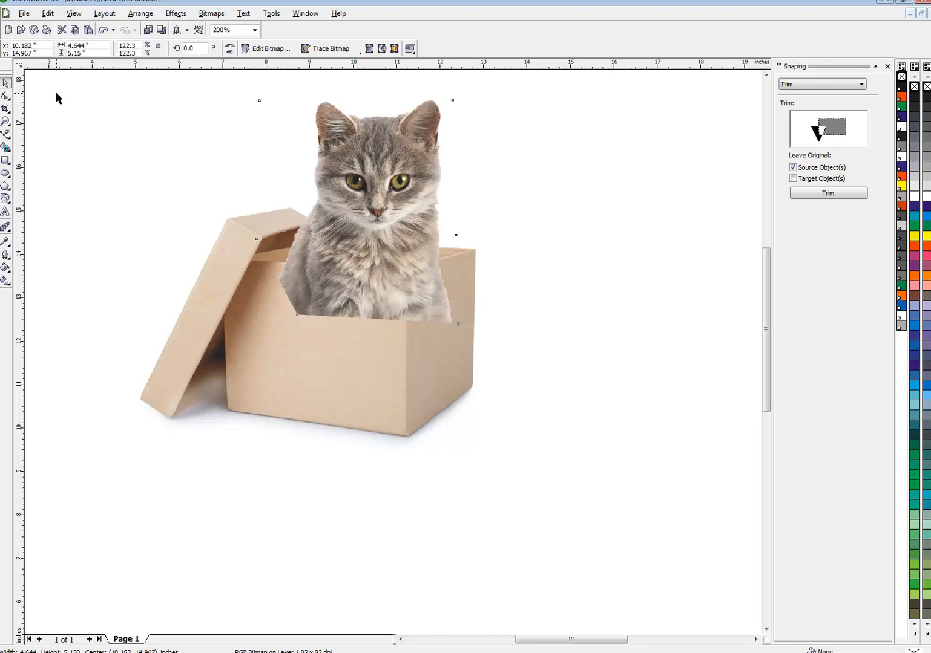
{"action": "key", "text": "Left"}
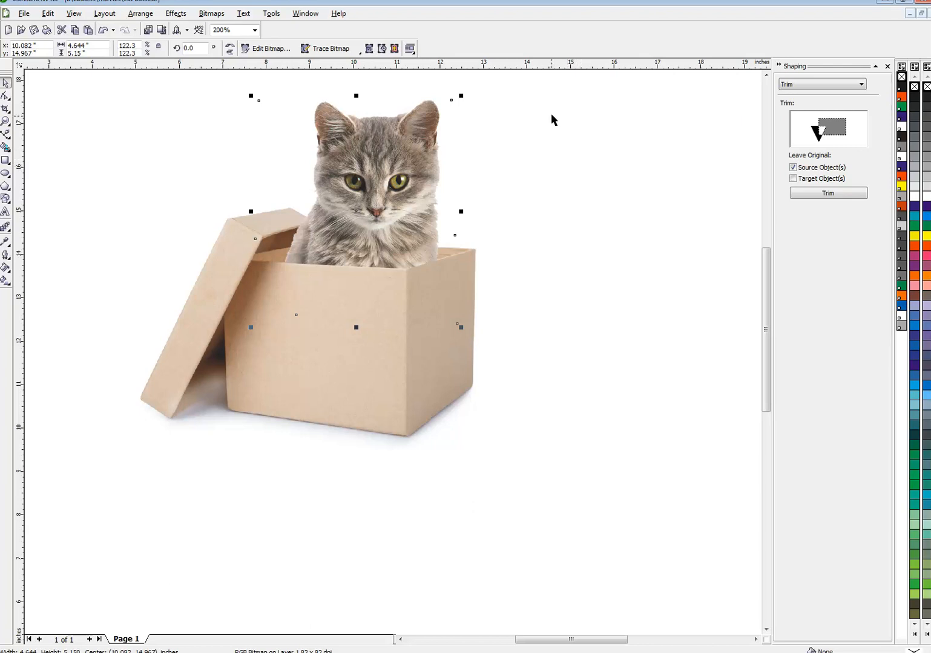
Select the cat and both box pieces, and move them together about 0.73 in right and 1.83 in down
{"action": "left_click_drag", "start_coordinate": [567, 80], "coordinate": [77, 486]}
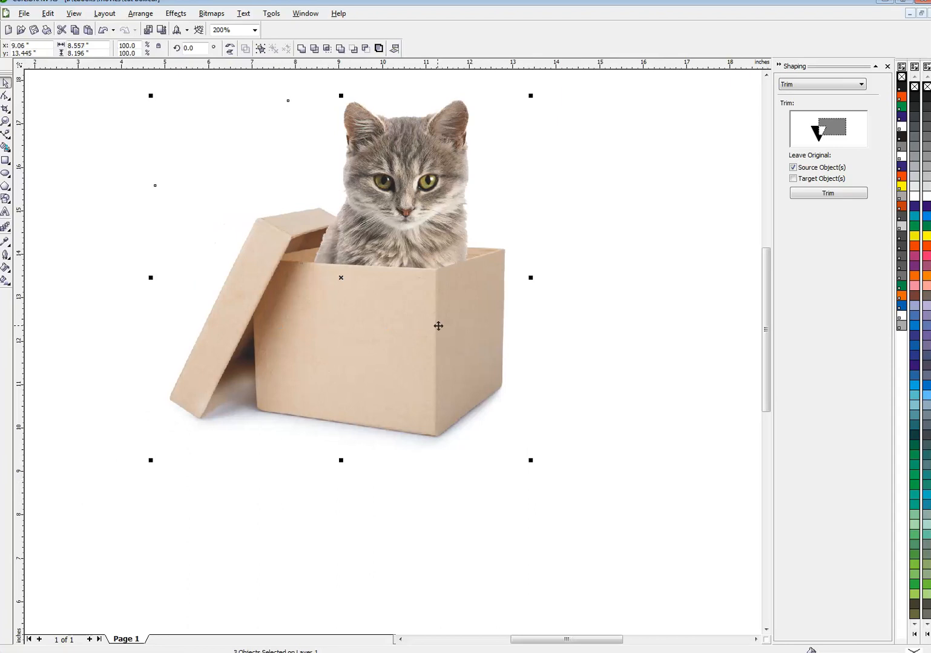
{"action": "left_click_drag", "start_coordinate": [342, 277], "coordinate": [373, 357]}
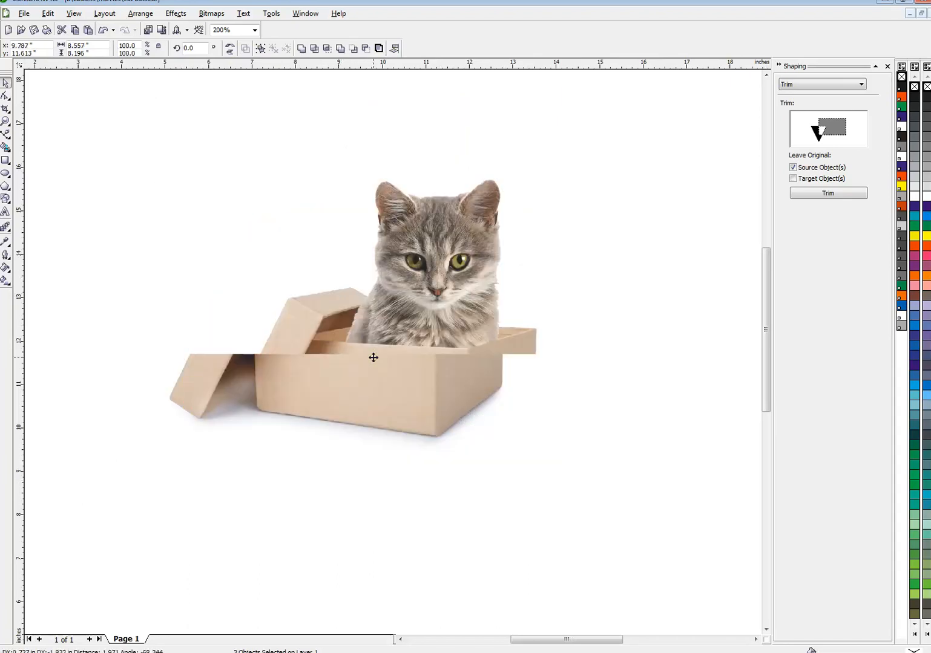
{"action": "left_click", "coordinate": [146, 438]}
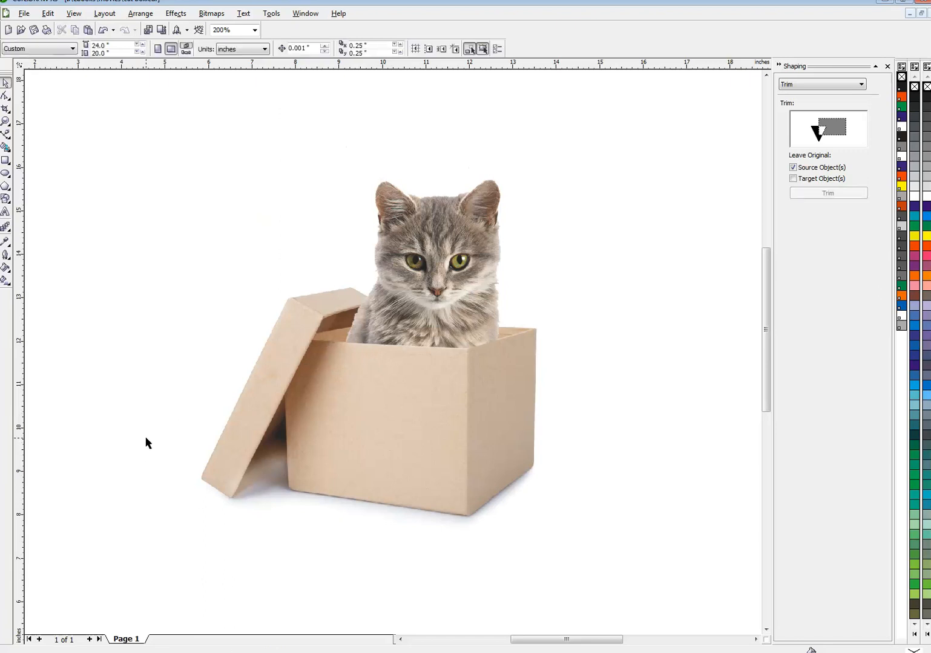